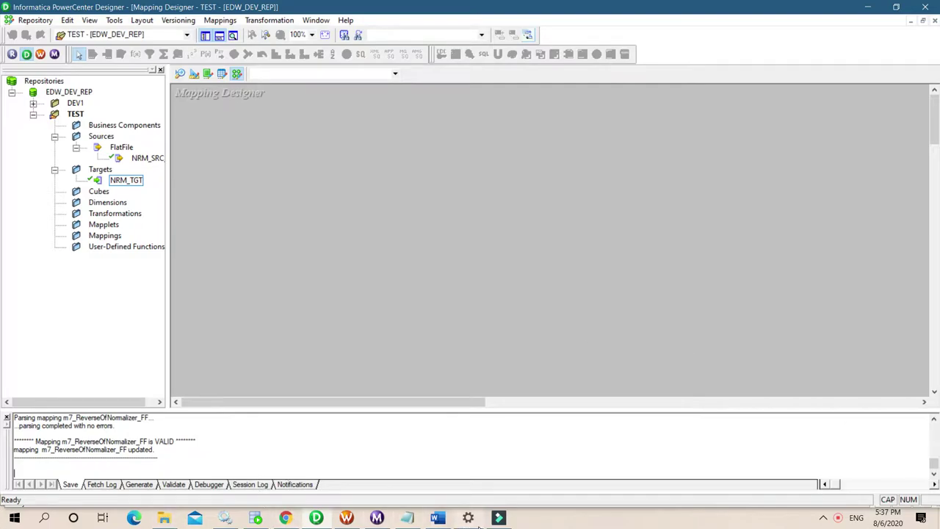
Step: Compare the NRM_SRC_FF source file in Notepad with the expected output table in the Normalizer Target Word document
left_click(411, 519)
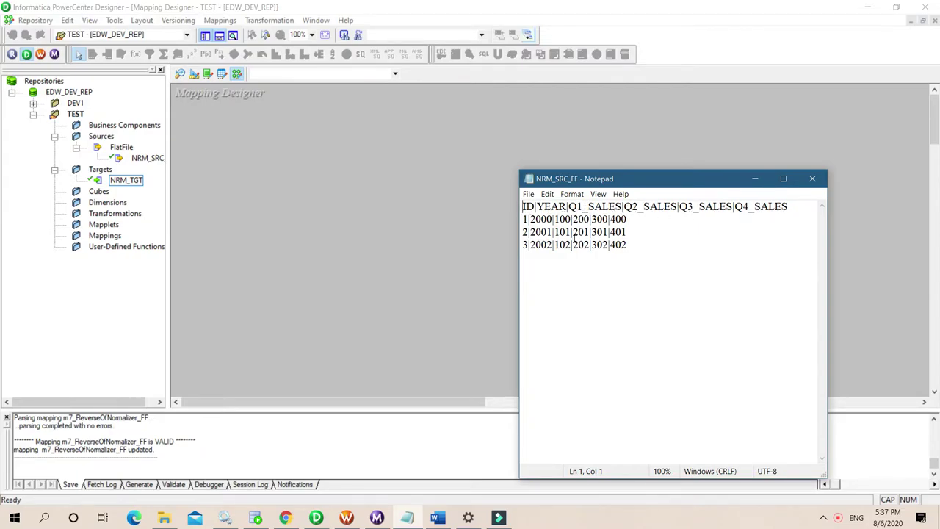
left_click(438, 518)
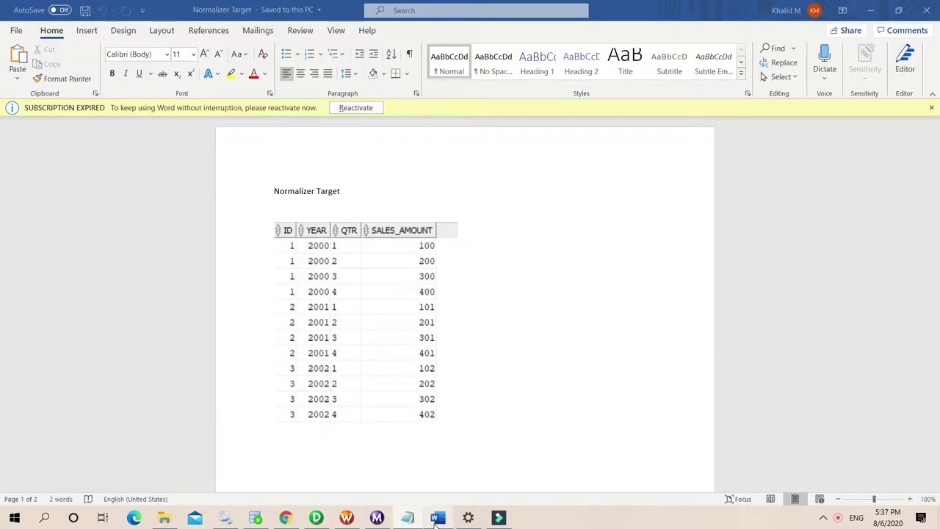
left_click_drag(610, 11, 537, 93)
scroll(532, 282, "down", 3)
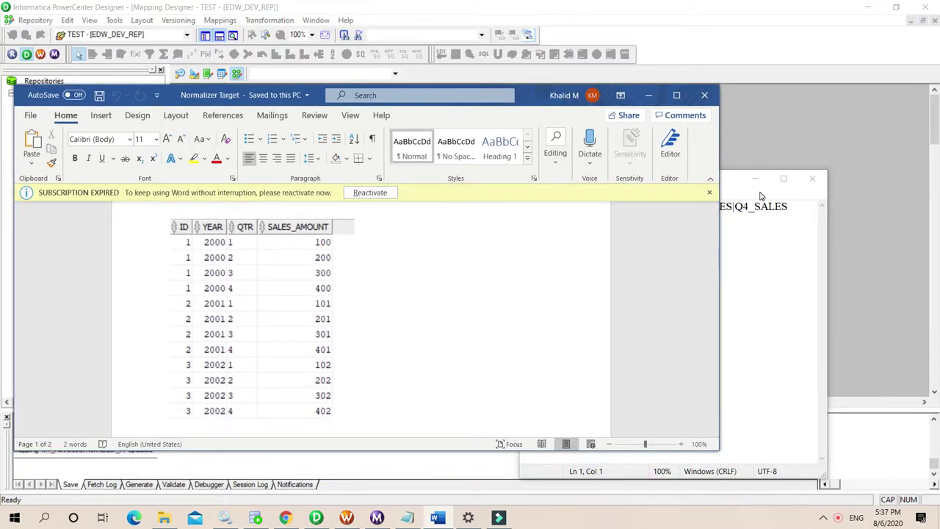
left_click(761, 196)
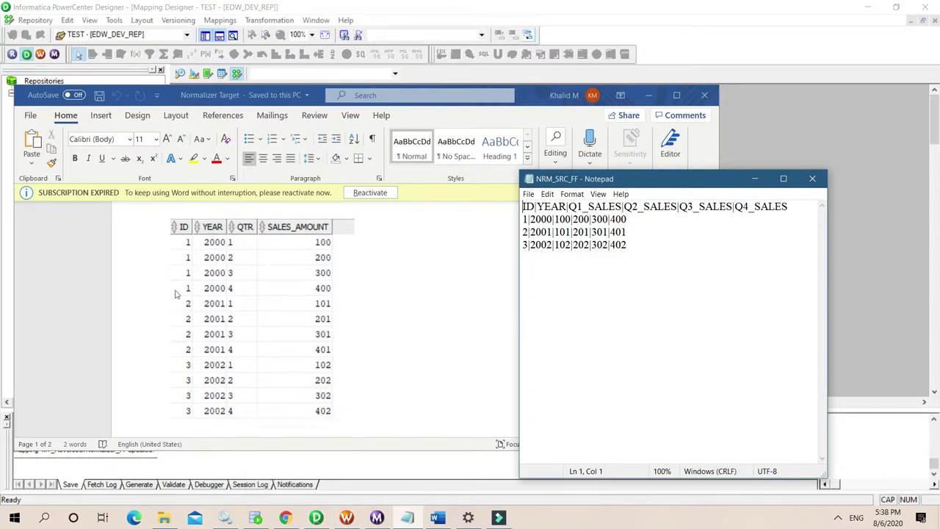
Step: Switch to Informatica PowerCenter Designer and create a new mapping named m1_Normalizer
left_click(316, 517)
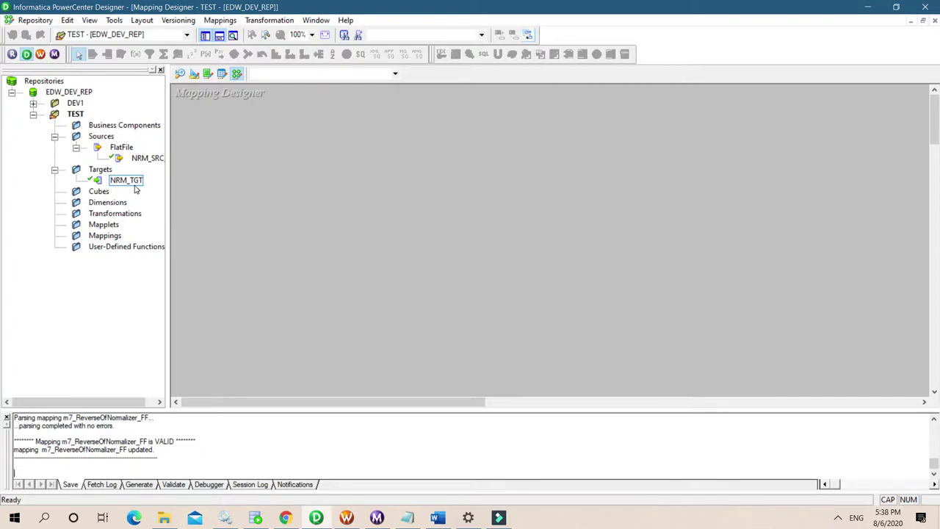
left_click(220, 20)
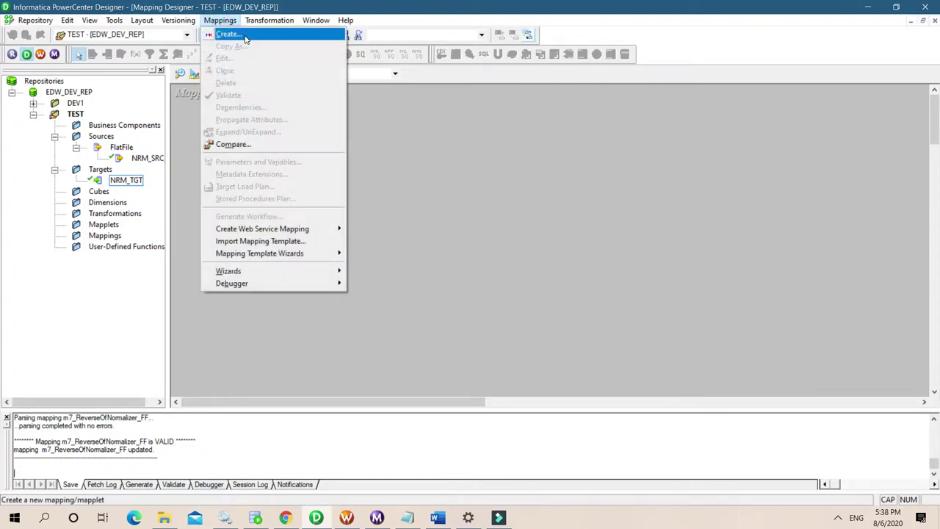
left_click(246, 38)
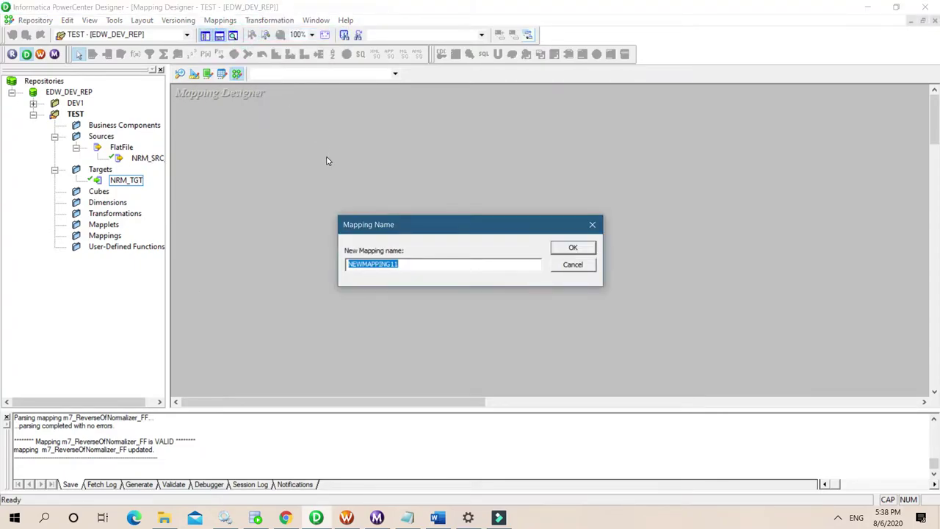
type("m_Normalize")
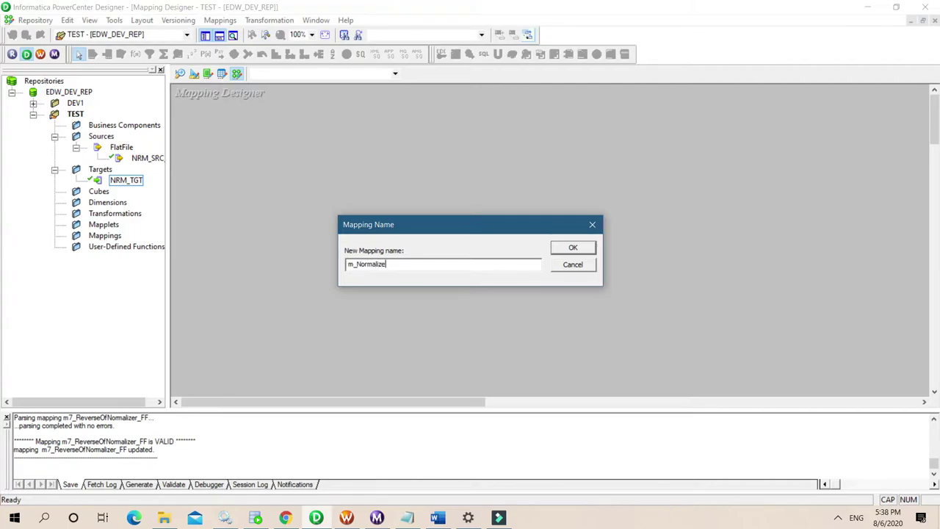
type("r")
left_click(356, 266)
type("1")
left_click(571, 249)
Step: Add the NRM_SRC_FF flat file source and the NRM_TGT target to the mapping, spacing out the source and its source qualifier
left_click_drag(147, 158, 321, 178)
left_click(129, 181)
left_click_drag(141, 192, 799, 206)
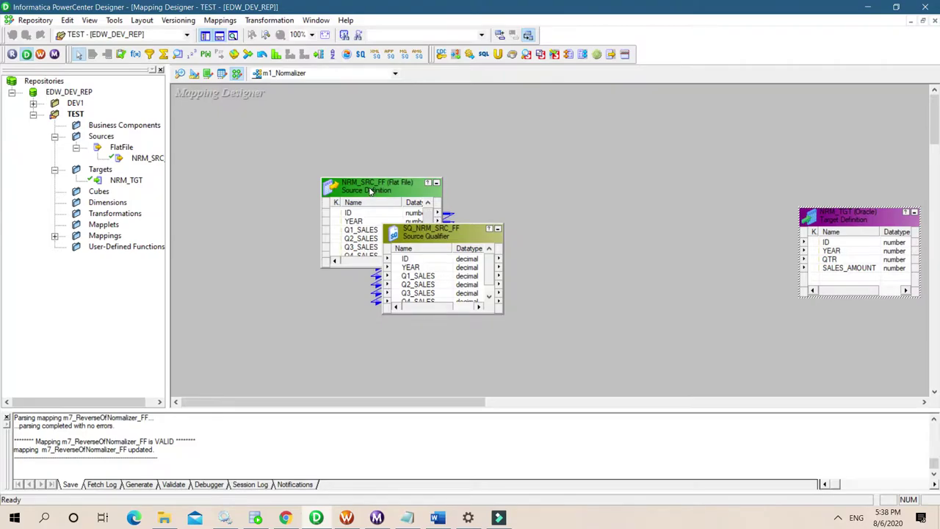
left_click_drag(371, 191, 277, 191)
left_click_drag(436, 231, 458, 179)
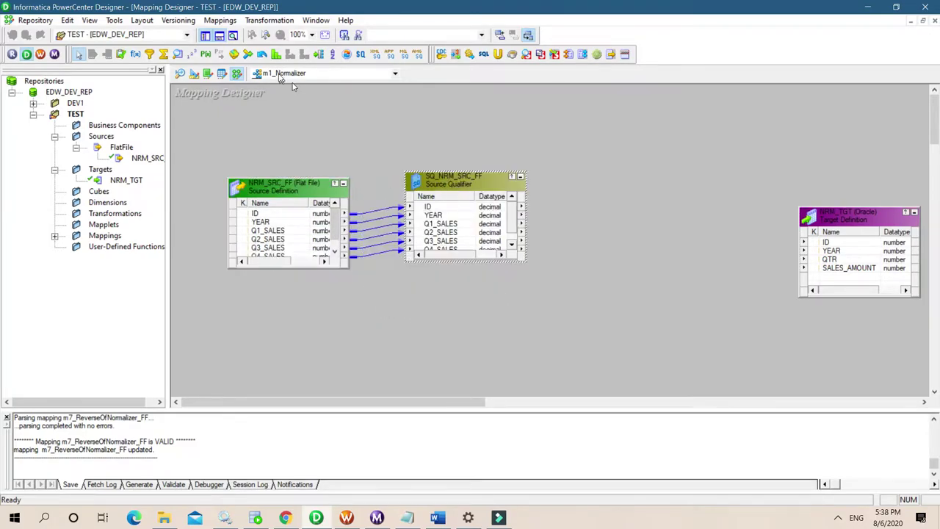
Step: Create a Normalizer transformation named NRM_Sales and place it between the source qualifier and the NRM_TGT target
left_click(269, 20)
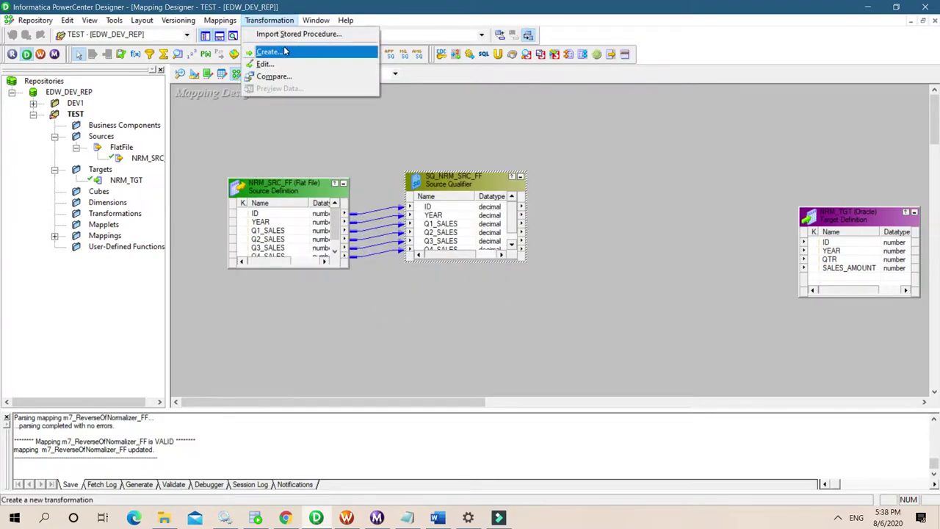
left_click(268, 52)
key("n")
left_click(529, 261)
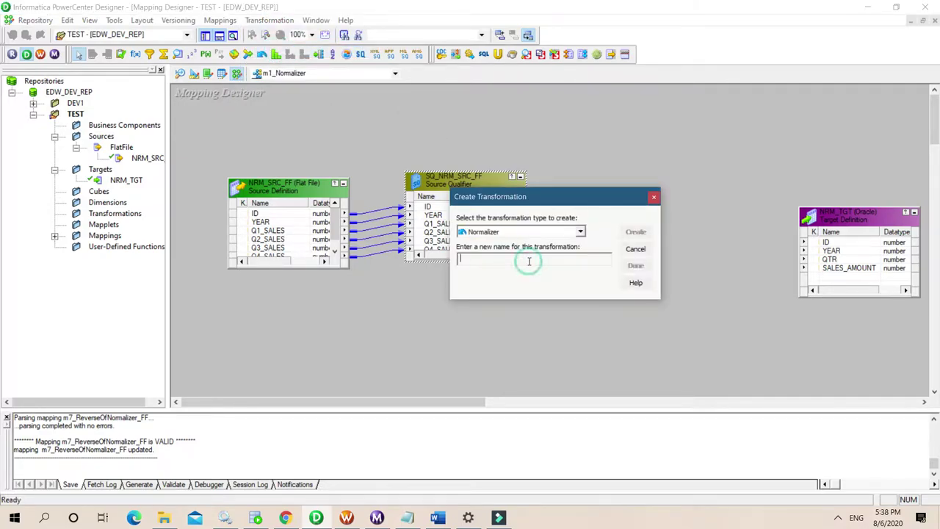
key("Caps_Lock")
type("NRM_Sales")
left_click(633, 232)
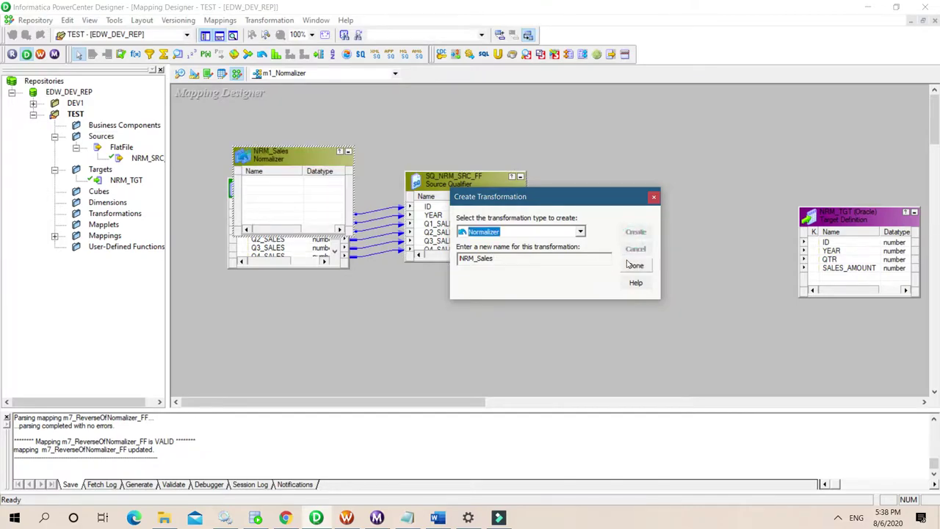
left_click(631, 264)
left_click_drag(298, 163, 661, 197)
left_click_drag(433, 209, 669, 216)
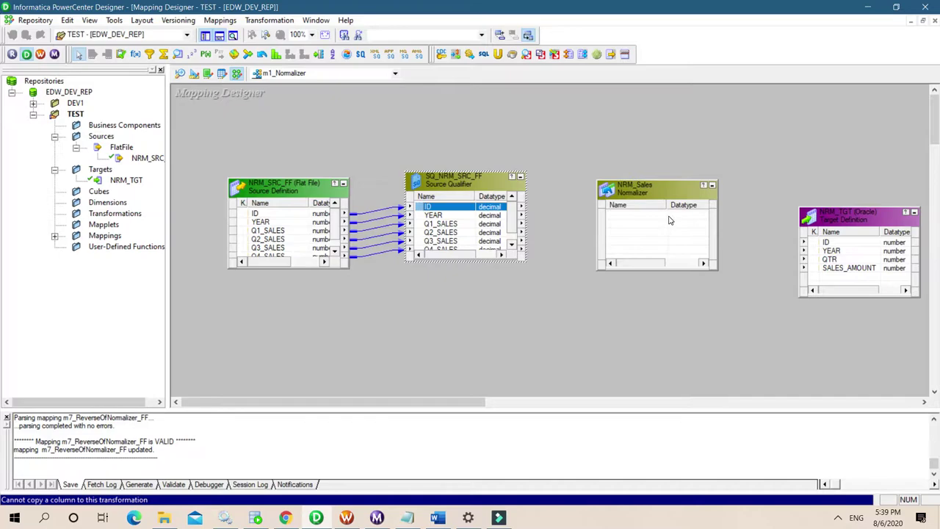
Step: Add three new columns to the Normalizer definition of the NRM_Sales transformation
double_click(649, 213)
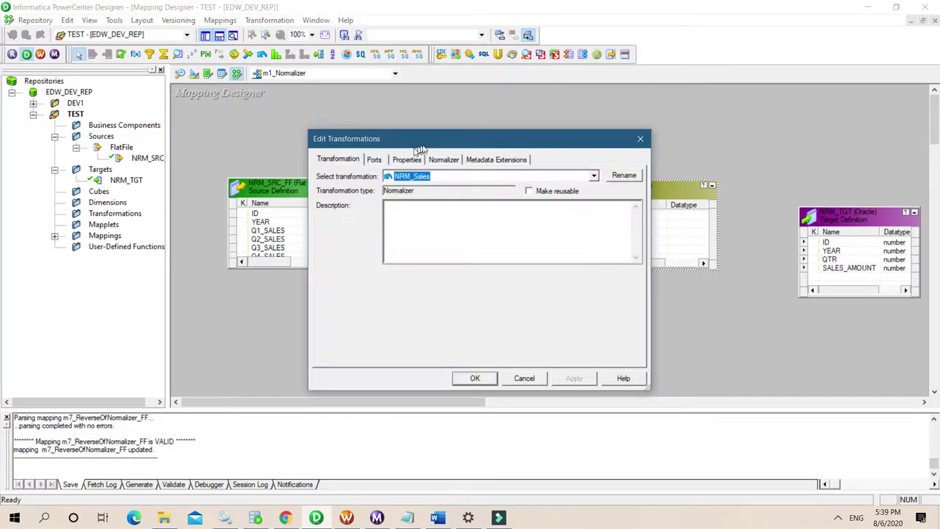
left_click(446, 159)
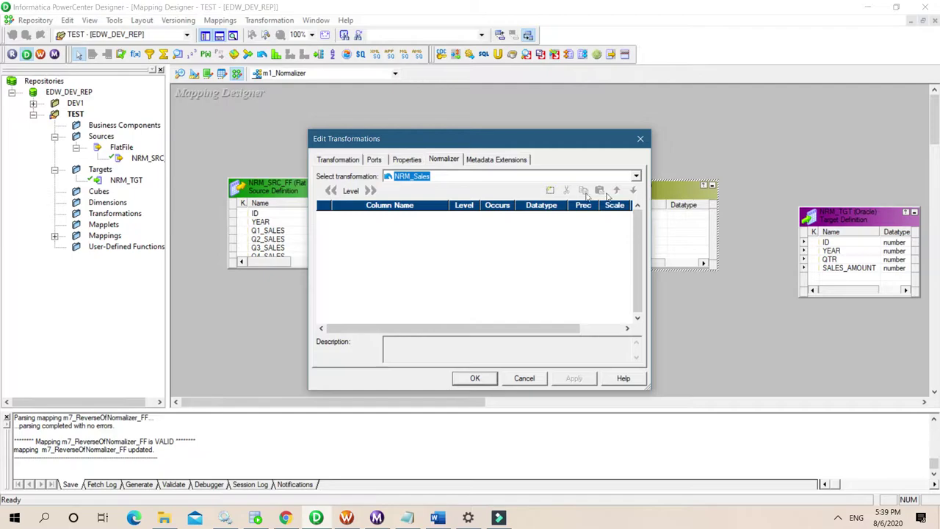
left_click(551, 191)
left_click(551, 191)
left_click(552, 191)
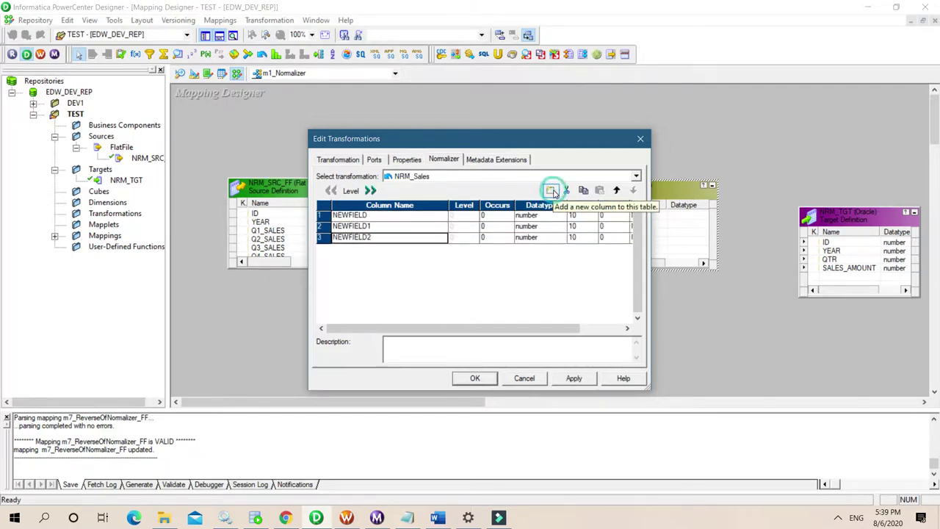
Step: Name the three Normalizer columns ID, YEAR and SALES_AMOUNT, and apply the changes
left_click(371, 214)
left_click(375, 214)
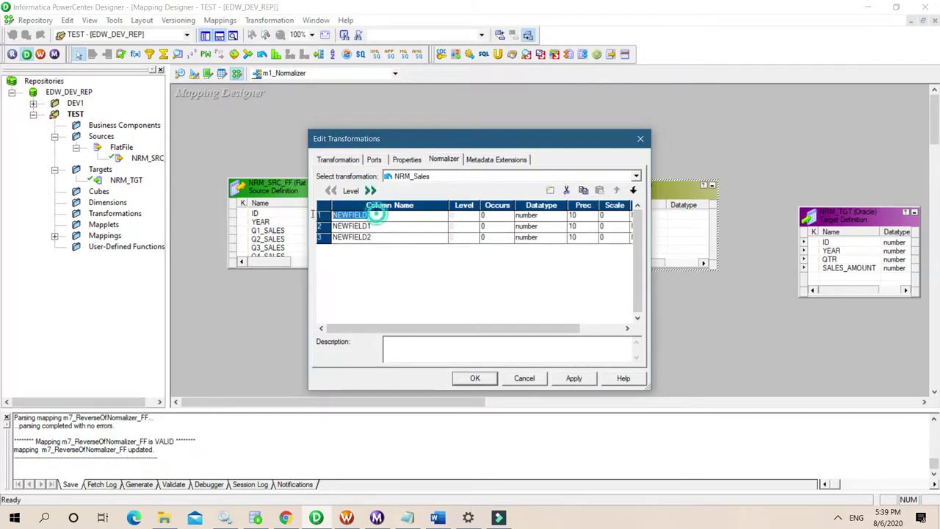
type("I")
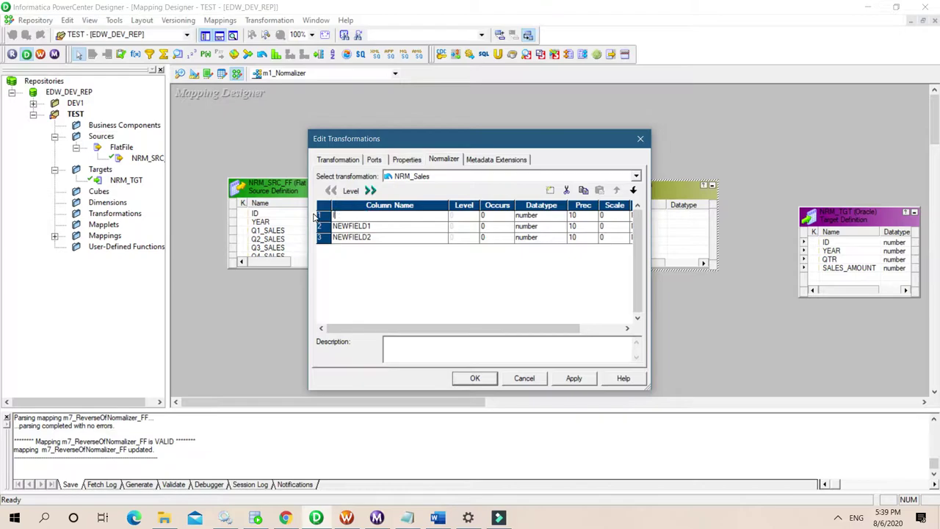
type("D")
left_click(374, 226)
left_click(376, 226)
type("YEAR")
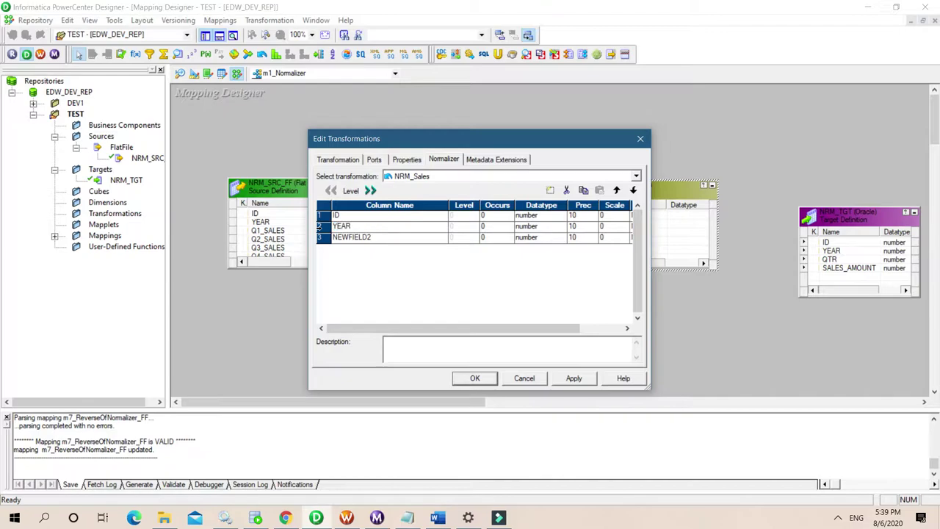
left_click(371, 236)
type("SALES_AMOUNT")
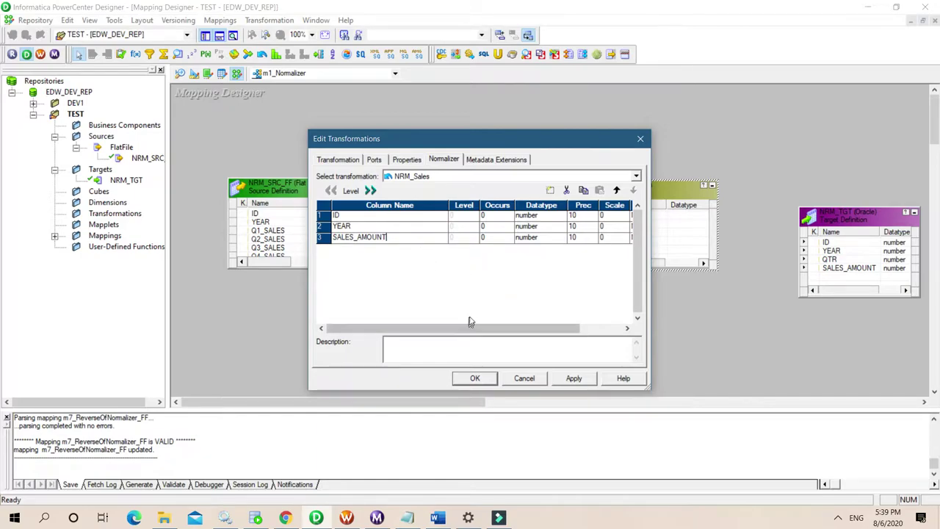
left_click(572, 379)
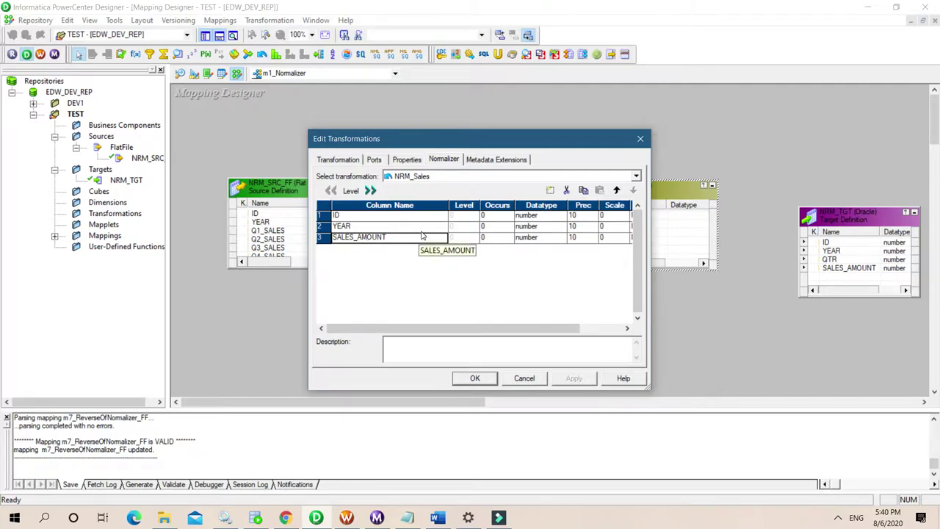
Step: Set the SALES_AMOUNT column to occur 4 times and accept the NRM_Sales transformation edits
left_click_drag(424, 142, 551, 117)
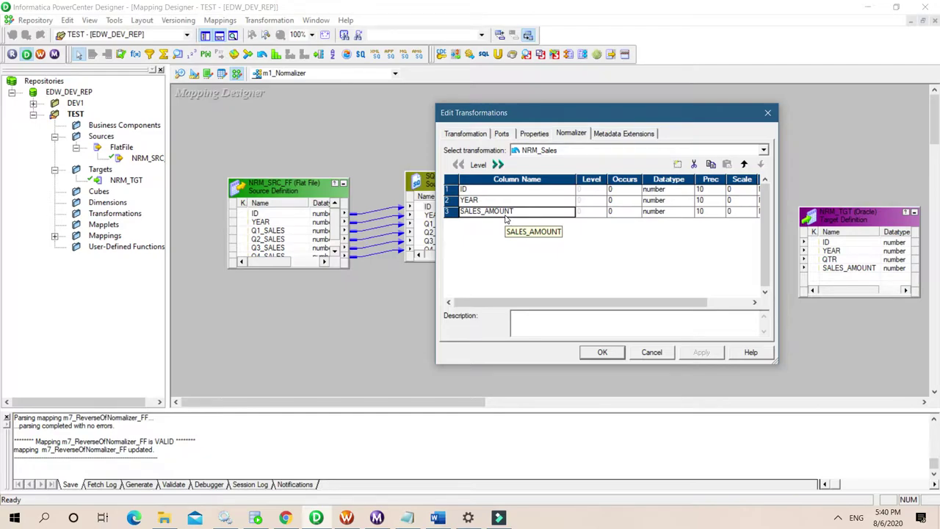
left_click(616, 211)
left_click(638, 209)
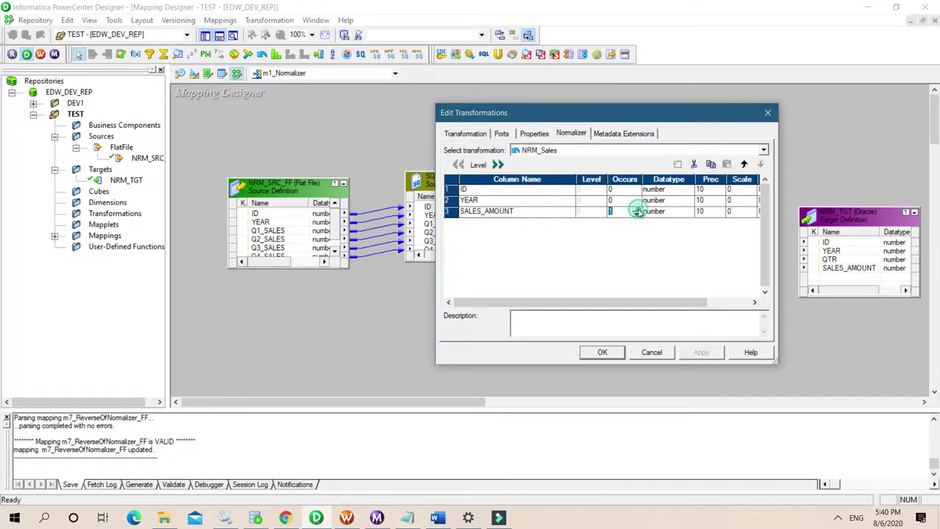
left_click(638, 209)
left_click(637, 209)
left_click(637, 209)
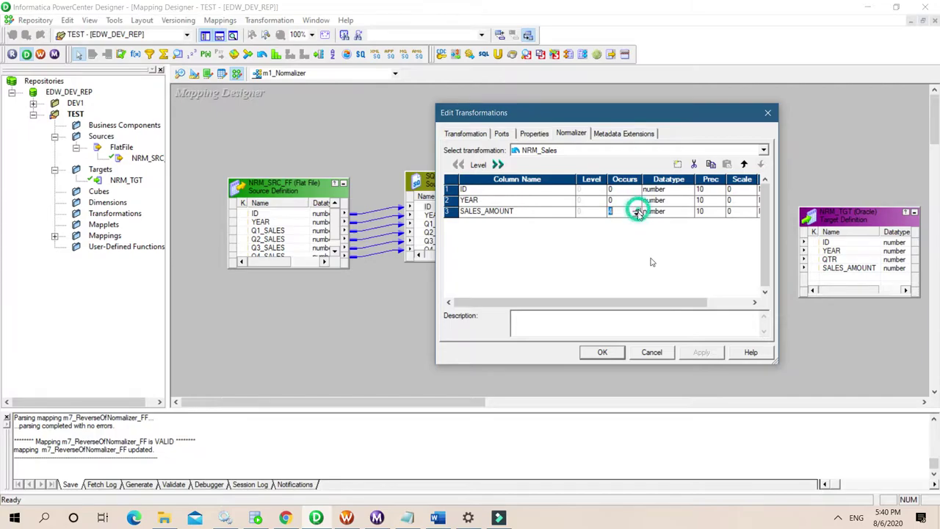
left_click(617, 354)
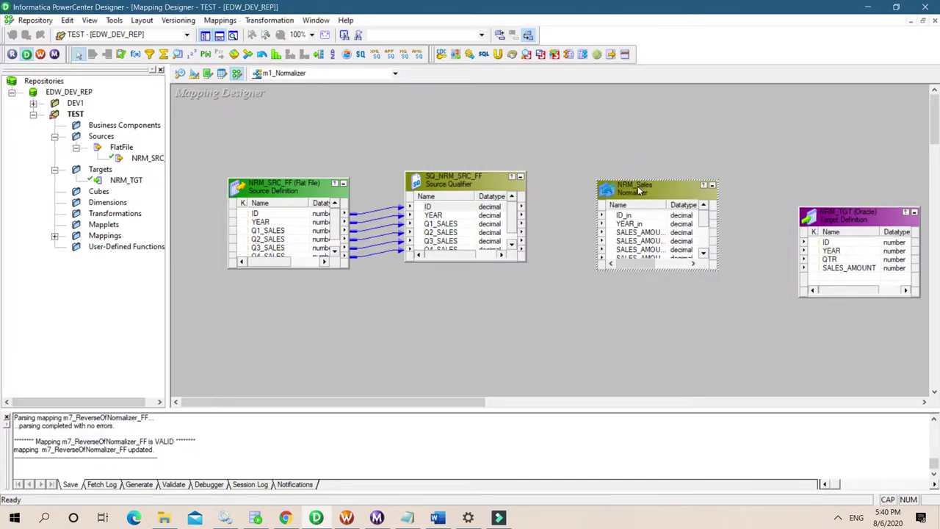
Step: Enlarge the NRM_Sales Normalizer and the SQ_NRM_SRC_FF source qualifier vertically to show all their ports
mouse_move(639, 181)
left_mouse_down()
mouse_move(629, 106)
mouse_move(644, 189)
left_mouse_up()
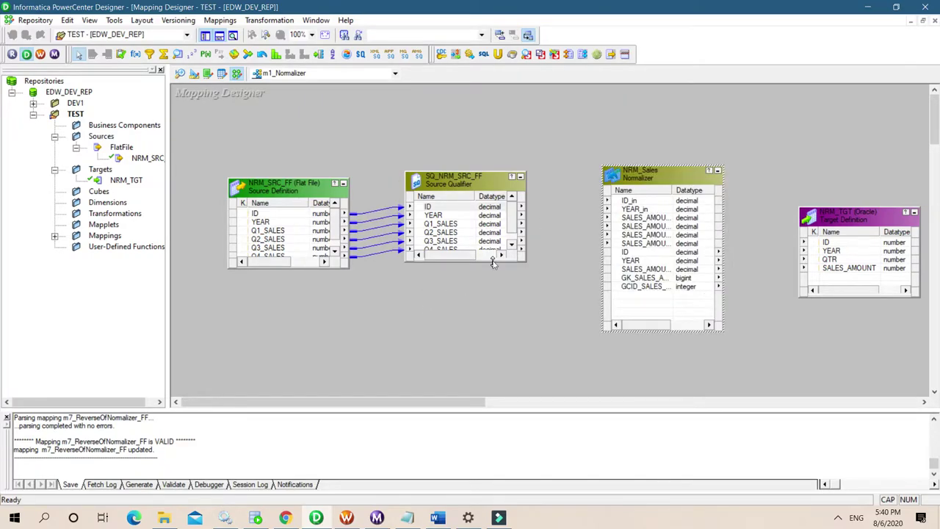
left_click(493, 260)
left_click_drag(487, 262, 490, 317)
Step: Link the source qualifier's ID, YEAR and Q1_SALES through Q4_SALES ports to the ID_in, YEAR_in and four SALES_AMOUNT input ports of NRM_Sales
left_click_drag(426, 207, 628, 202)
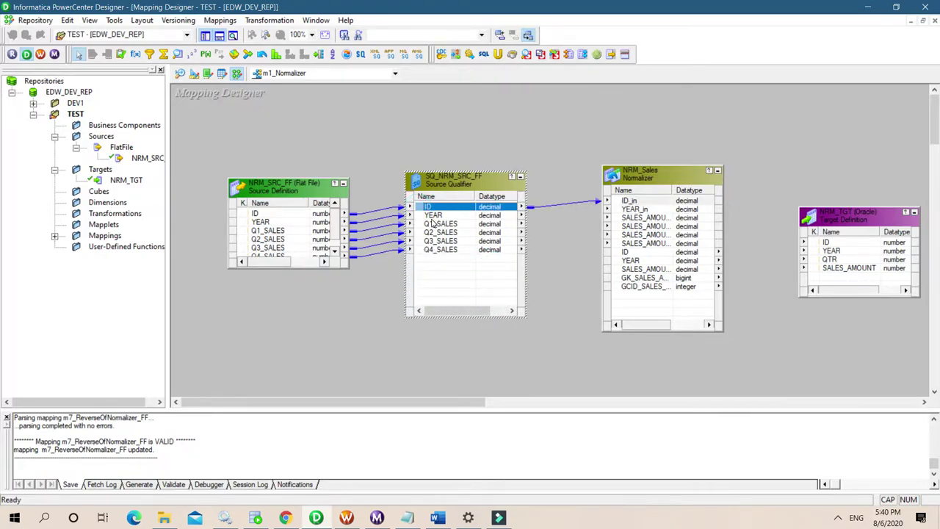
left_click_drag(433, 216, 629, 209)
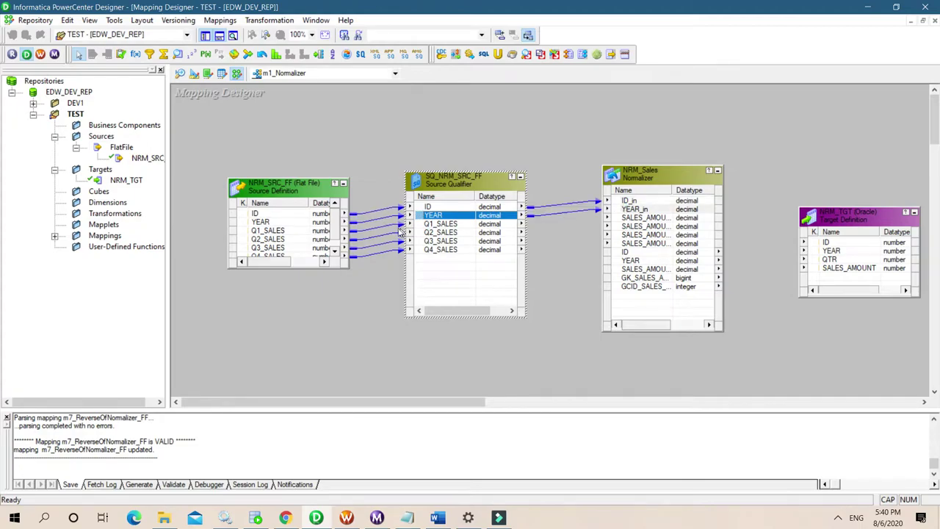
left_click(432, 224)
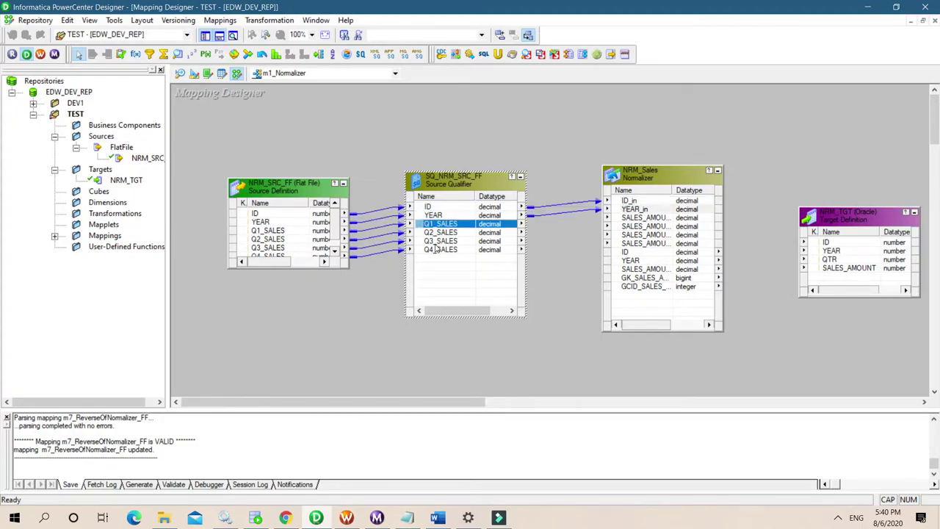
left_click(435, 250, "shift")
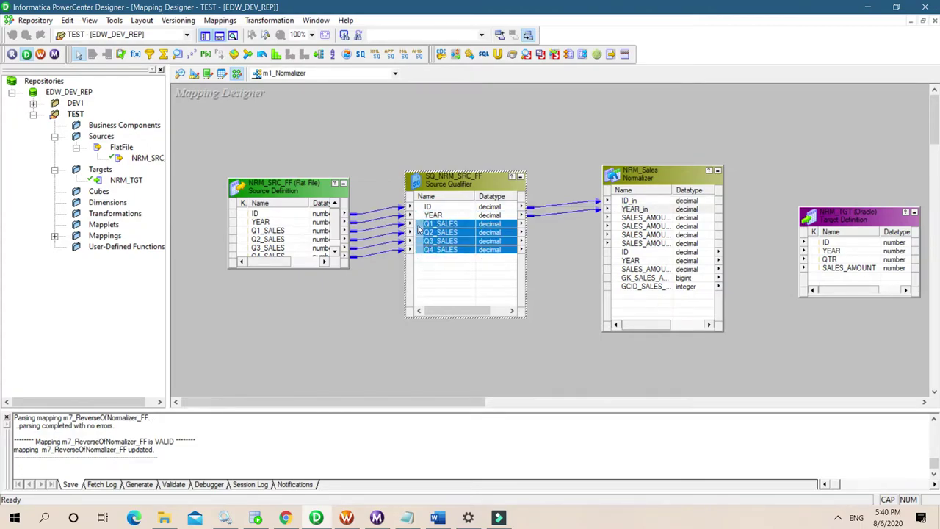
left_click_drag(416, 226, 627, 220)
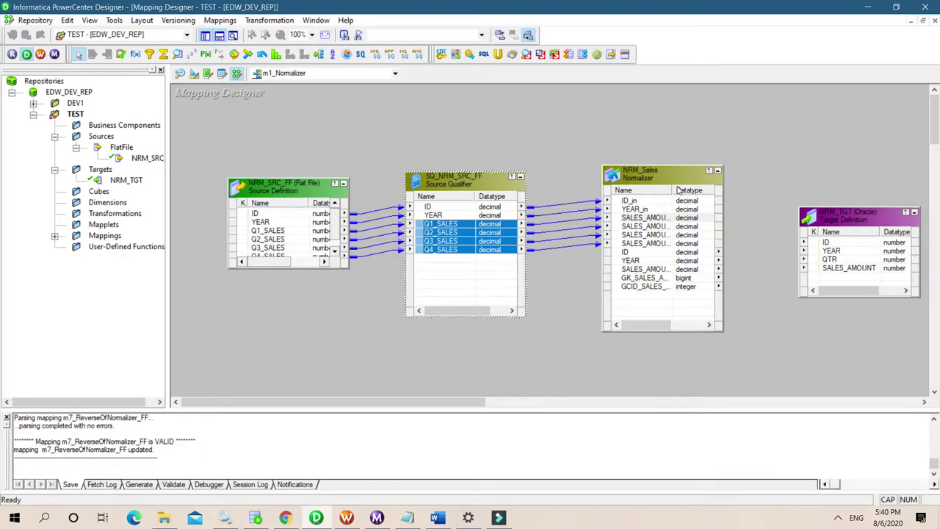
Step: Widen the NRM_Sales transformation and its name column to show full port names, and move the NRM_TGT target up beside it
left_click_drag(673, 218, 687, 218)
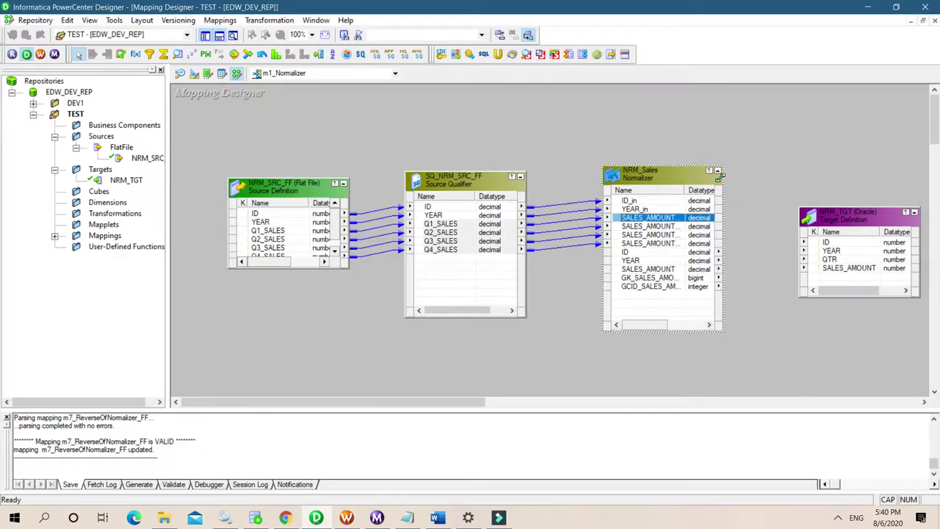
left_click_drag(723, 182, 754, 182)
left_click_drag(855, 211, 837, 179)
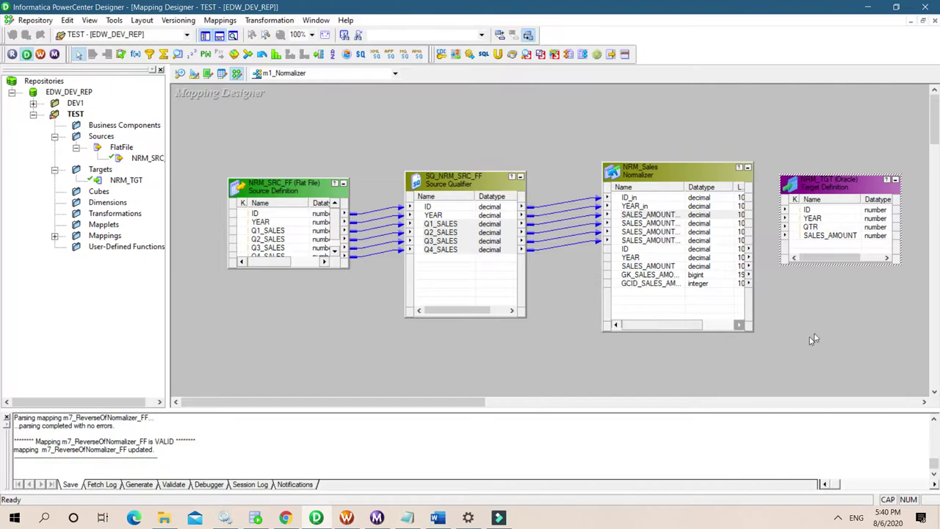
double_click(685, 187)
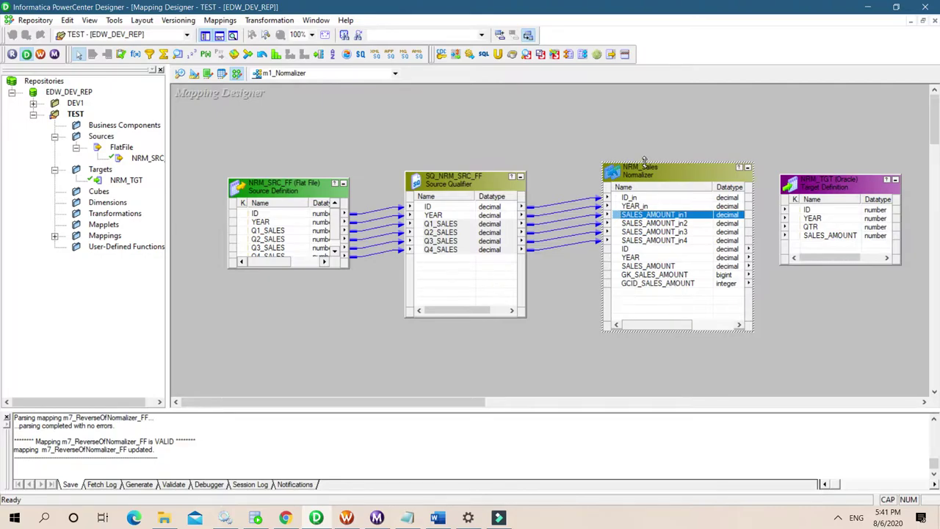
Step: Shift the NRM_Sales transformation slightly and link its ID and YEAR output ports to ID and YEAR in the NRM_TGT target
mouse_move(648, 175)
left_mouse_down()
mouse_move(627, 175)
mouse_move(638, 180)
left_mouse_up()
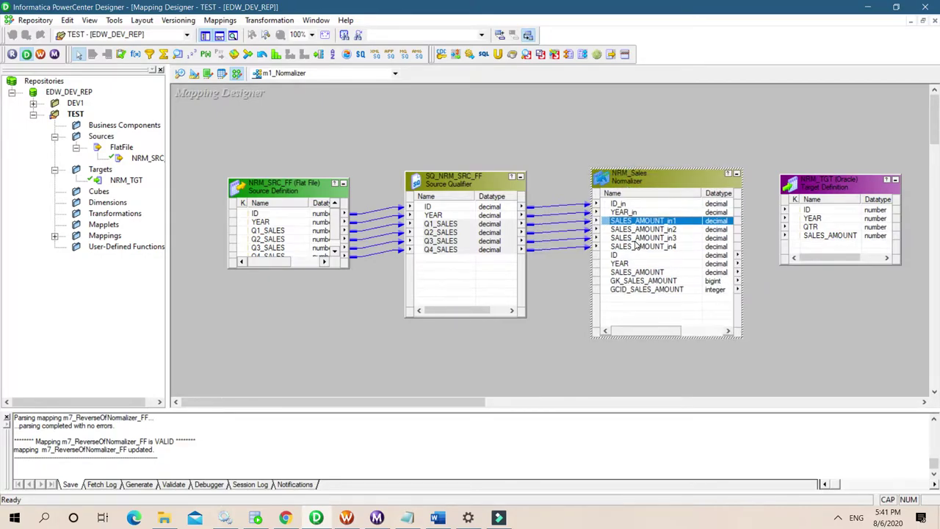
left_click(626, 204)
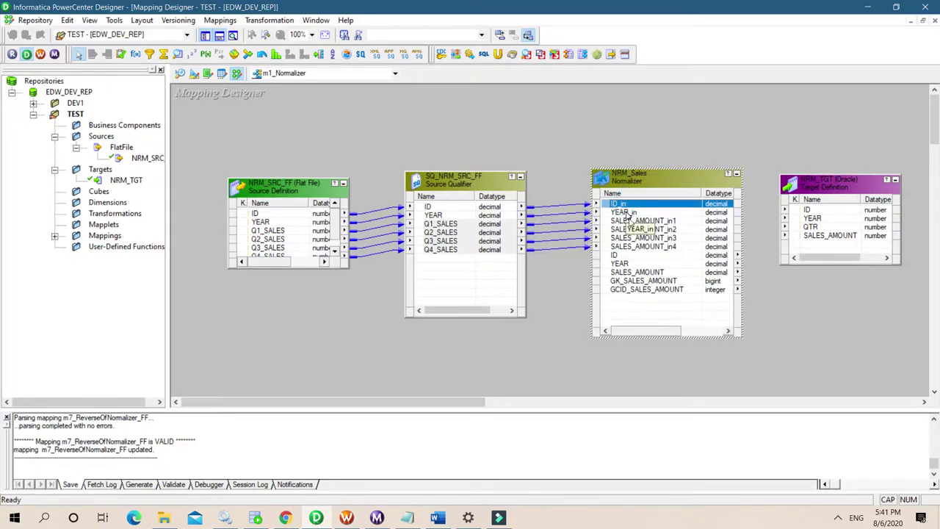
left_click(628, 256)
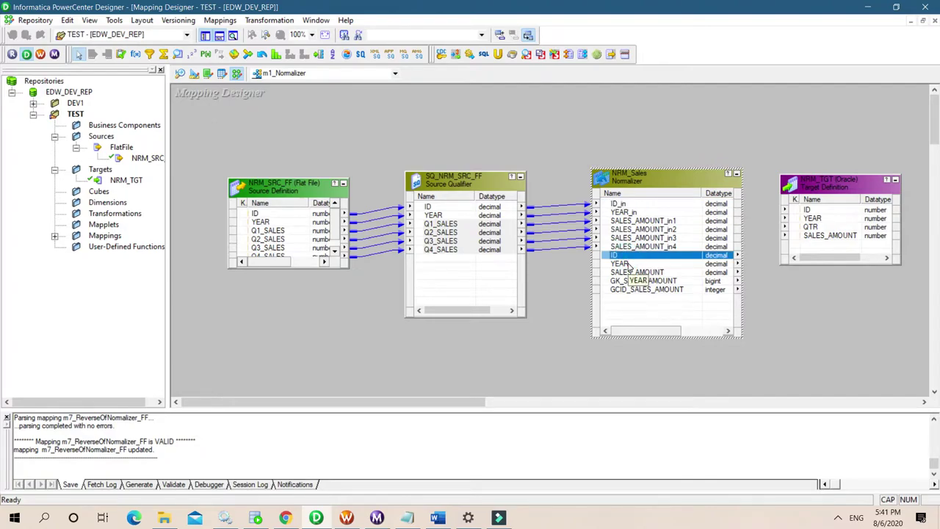
left_click(621, 265, "shift")
left_click_drag(621, 261, 807, 213)
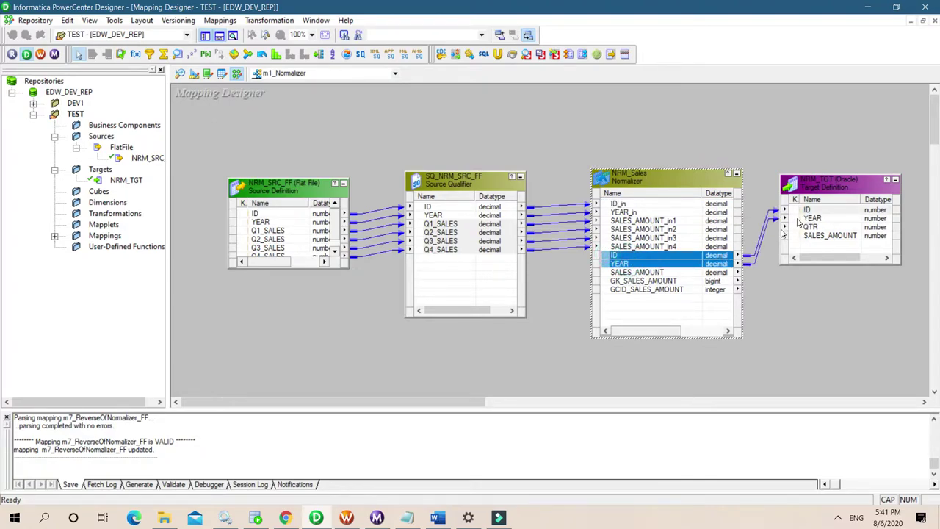
Step: Link the SALES_AMOUNT output port of NRM_Sales to the SALES_AMOUNT column of the NRM_TGT target
left_click(633, 273)
left_click(604, 289, "shift")
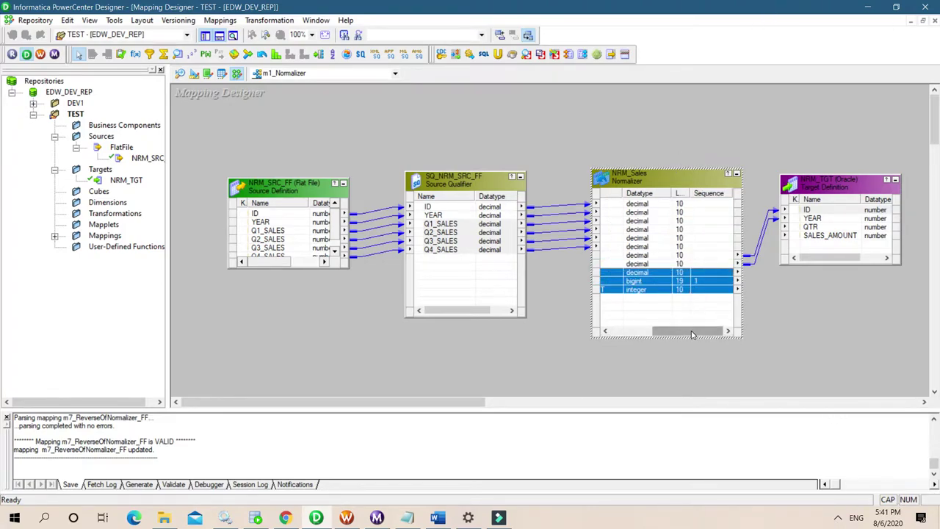
left_click_drag(691, 331, 591, 328)
left_click(633, 272)
left_click_drag(621, 272, 814, 238)
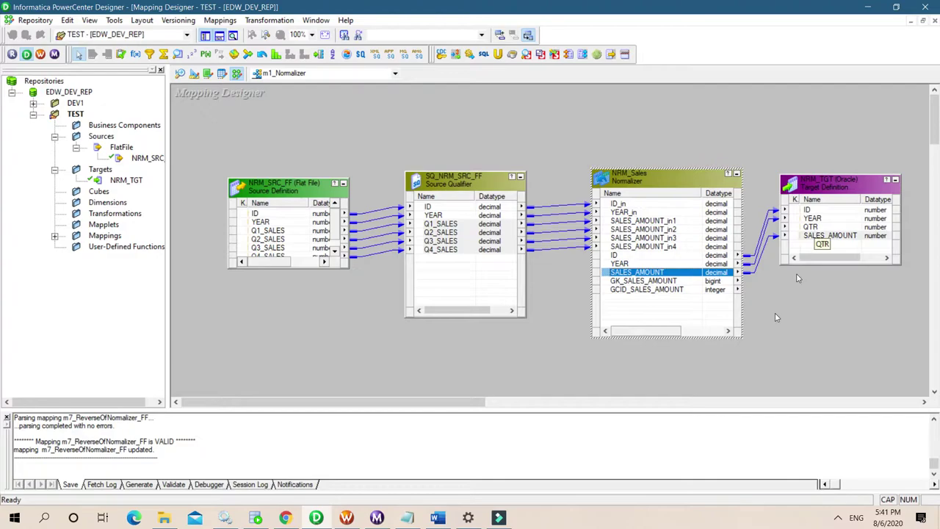
Step: Compare the expected rows and QTR values in the Normalizer Target document with the NRM_SRC_FF source file and the generated ports of NRM_Sales
left_click(438, 519)
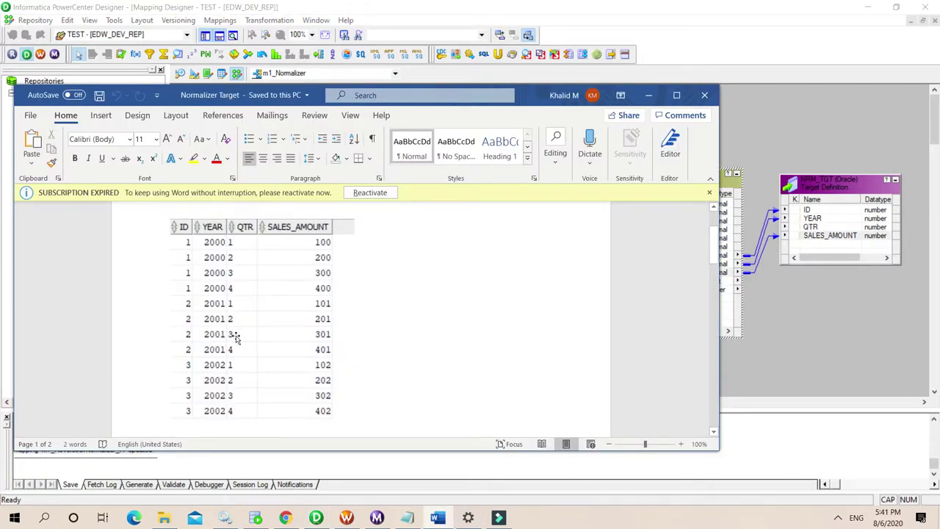
left_click(408, 519)
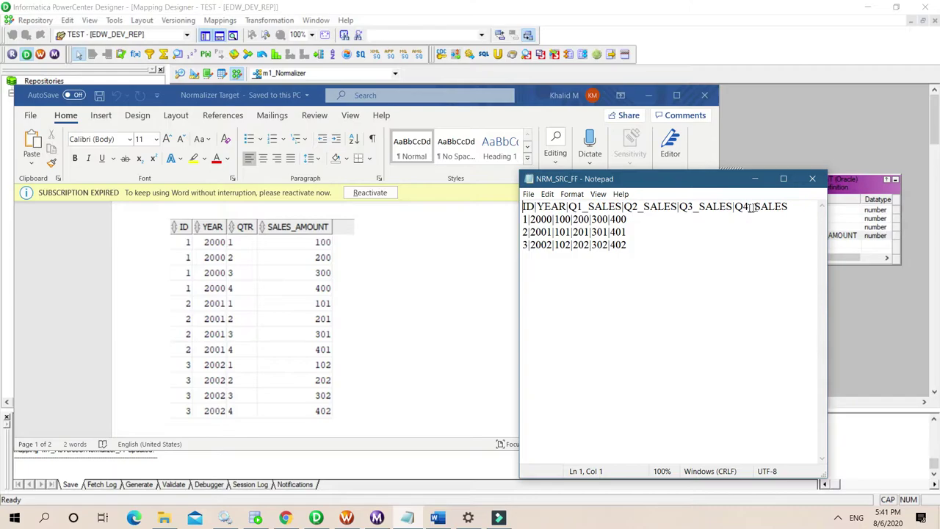
left_click(761, 128)
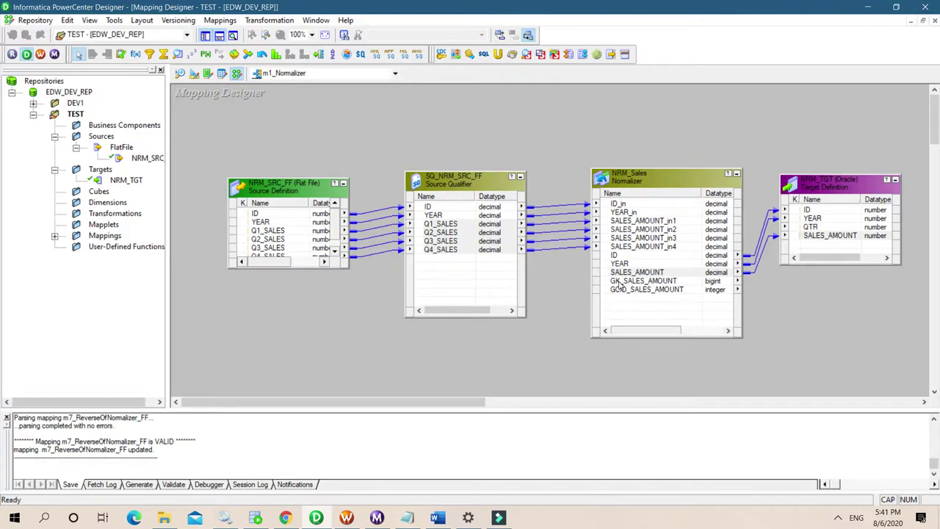
left_click(619, 287)
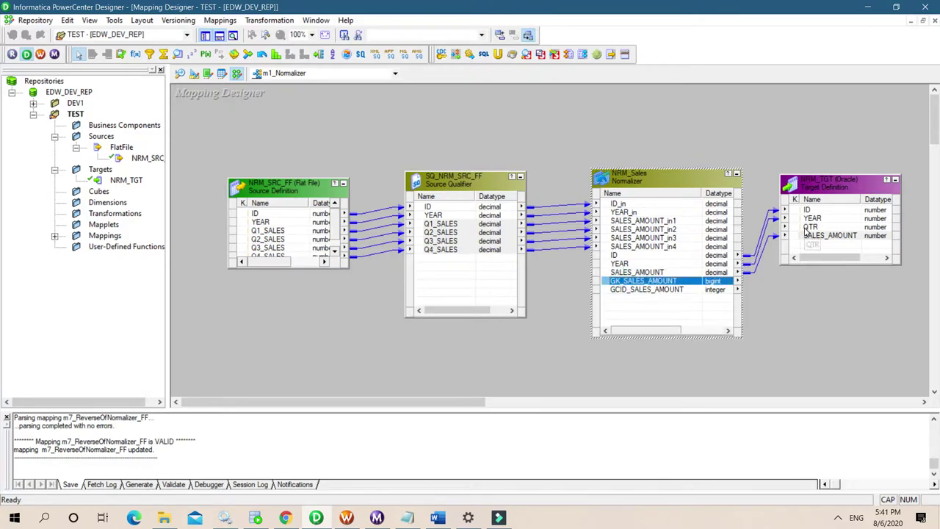
left_click(439, 519)
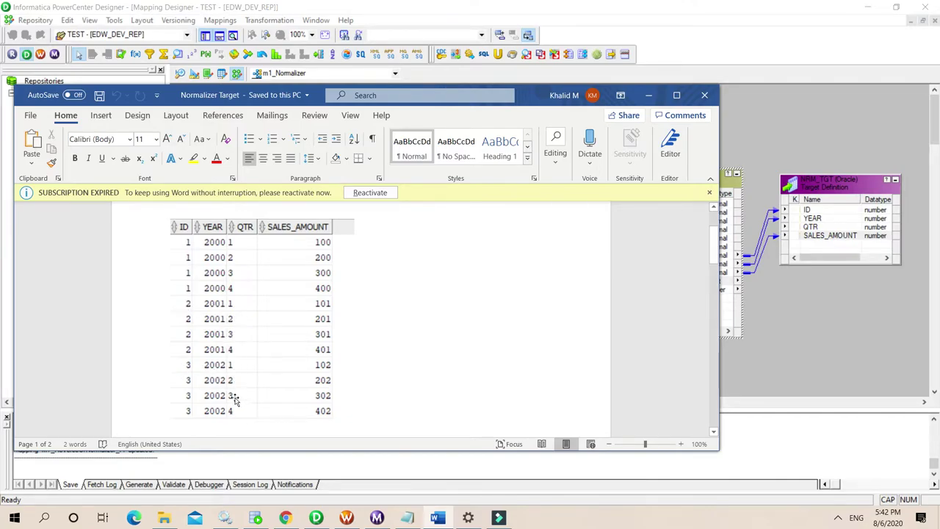
left_click(648, 94)
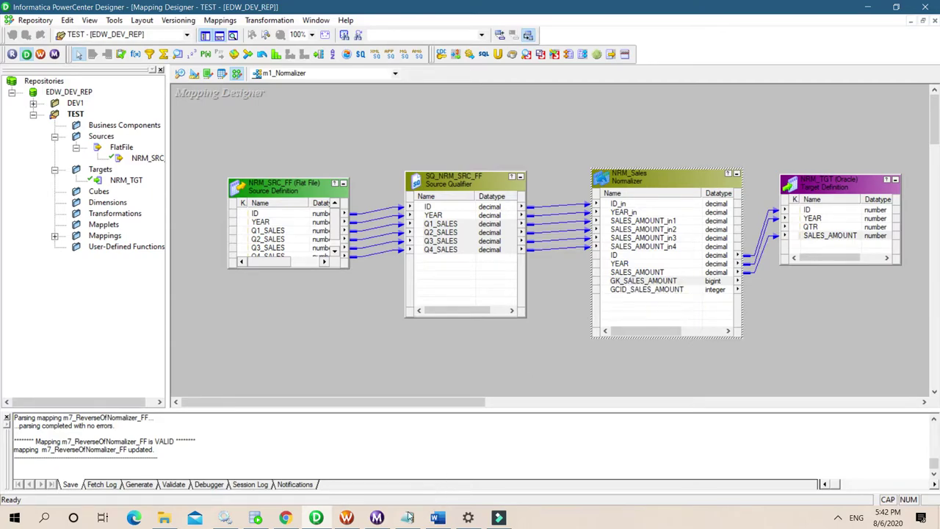
left_click(437, 518)
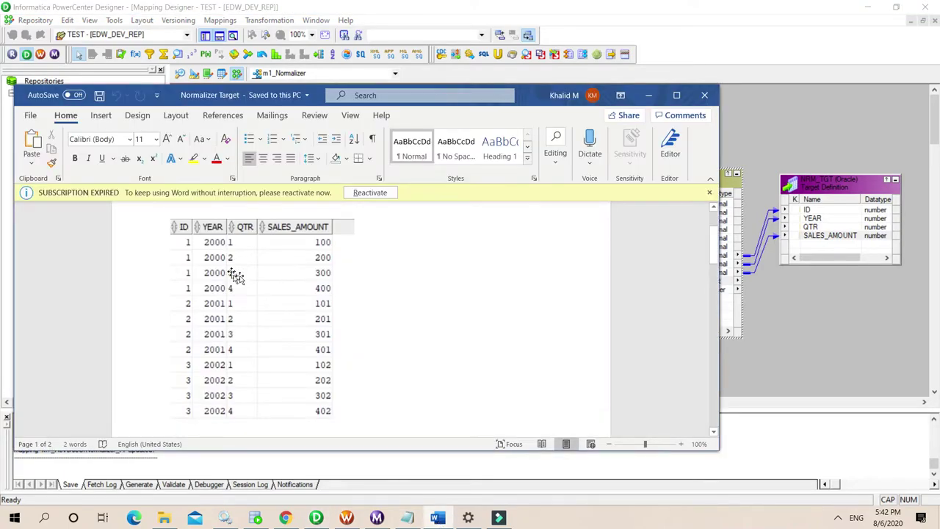
left_click(649, 95)
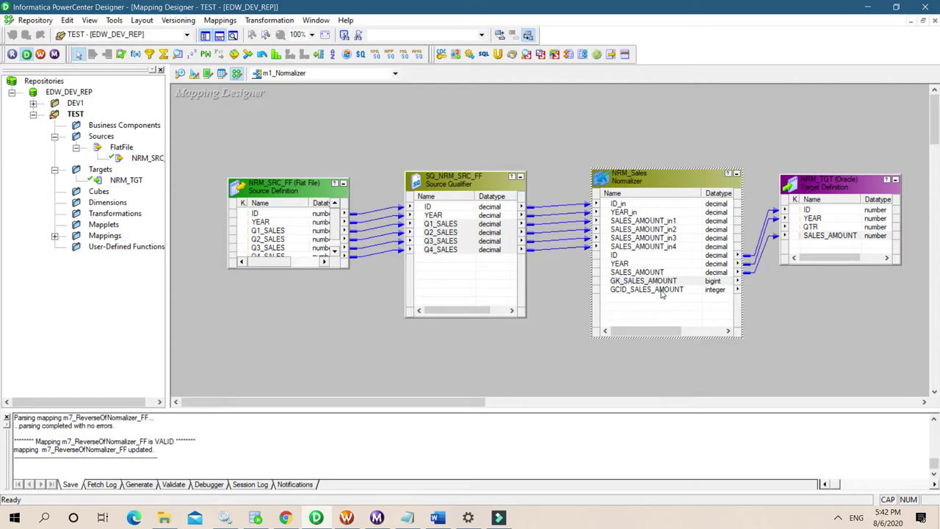
Step: Link the GK_SALES_AMOUNT port of NRM_Sales to the QTR column of the NRM_TGT target
left_click(622, 282)
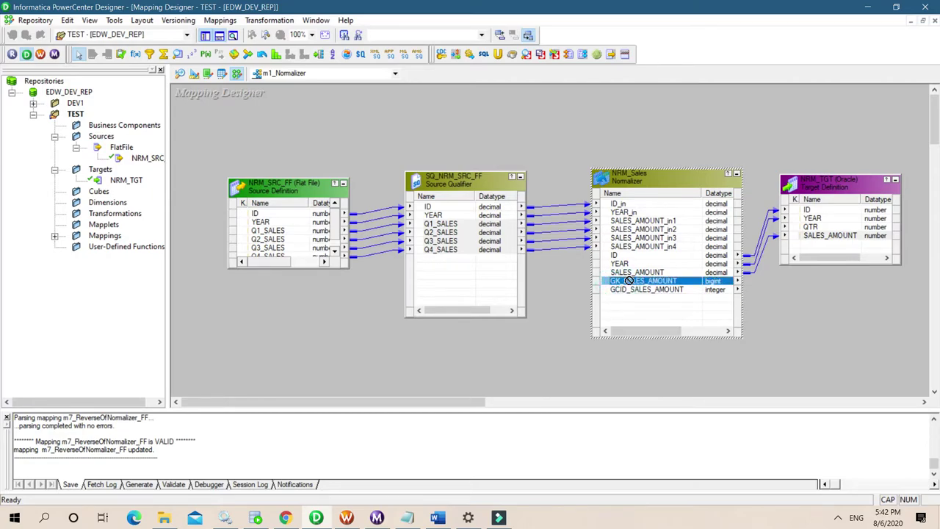
left_click_drag(641, 190, 810, 227)
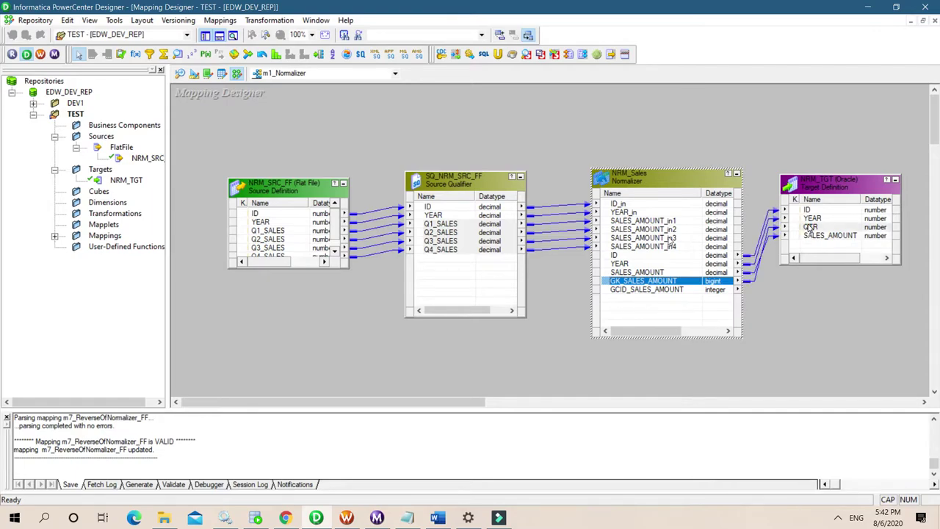
Step: Save the m1_Normalizer mapping and switch to the PowerCenter Workflow Manager
key("ctrl+s")
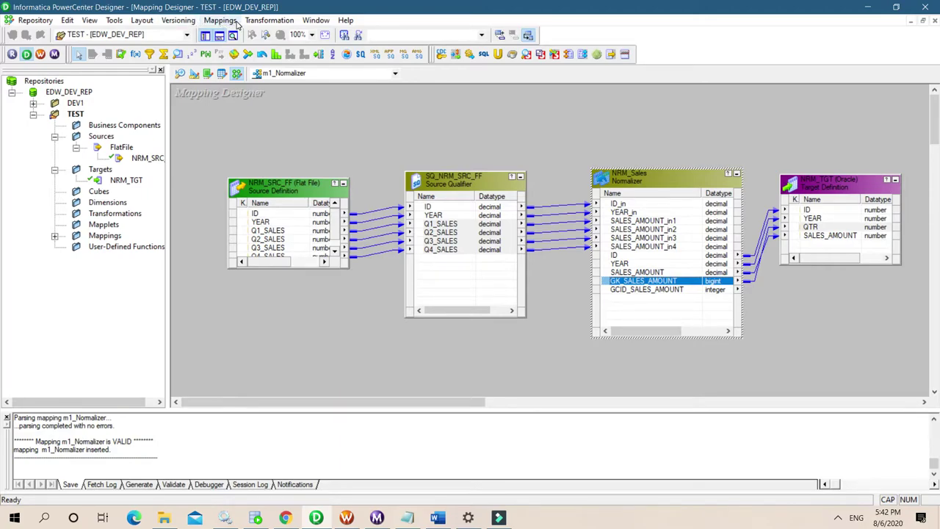
left_click(346, 517)
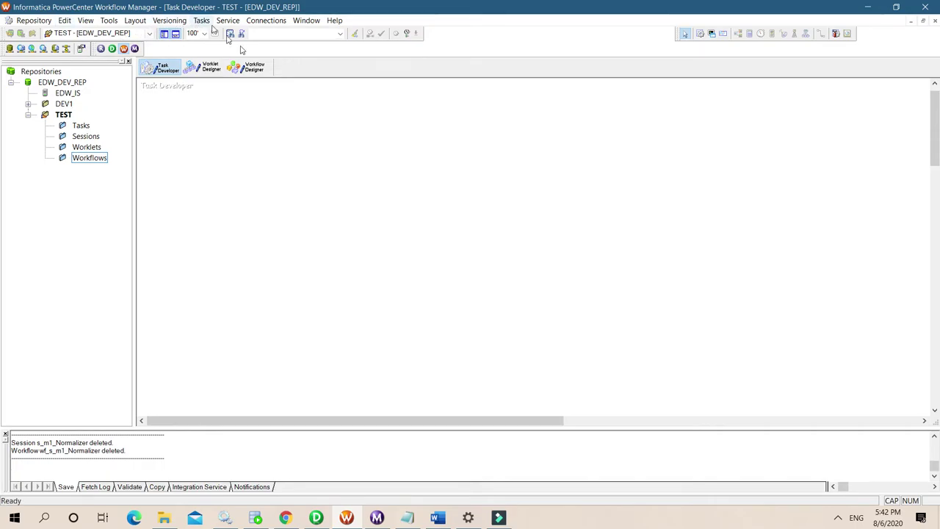
left_click(252, 68)
left_click(217, 21)
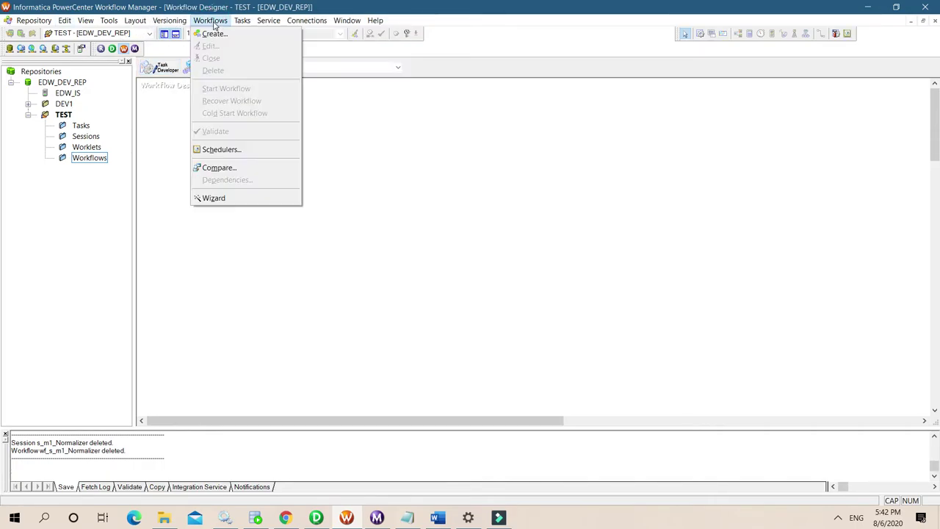
mouse_move(239, 21)
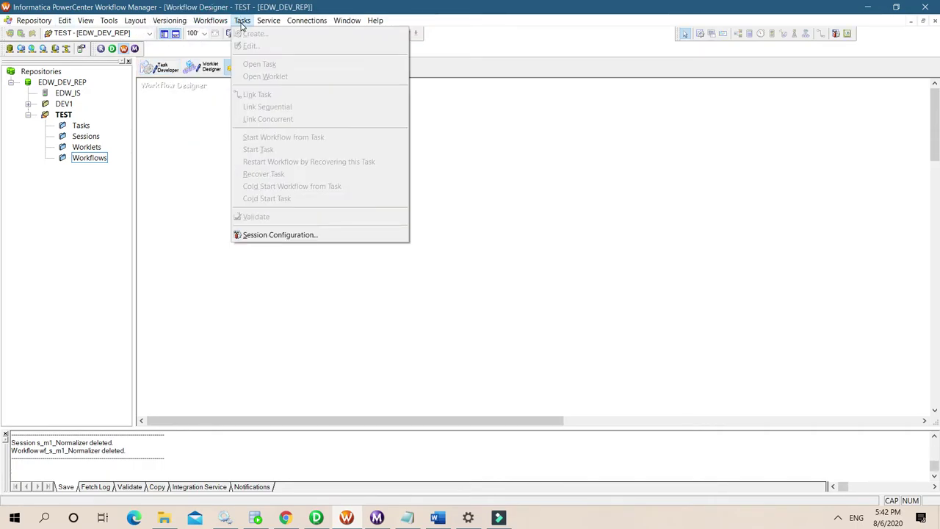
left_click(185, 111)
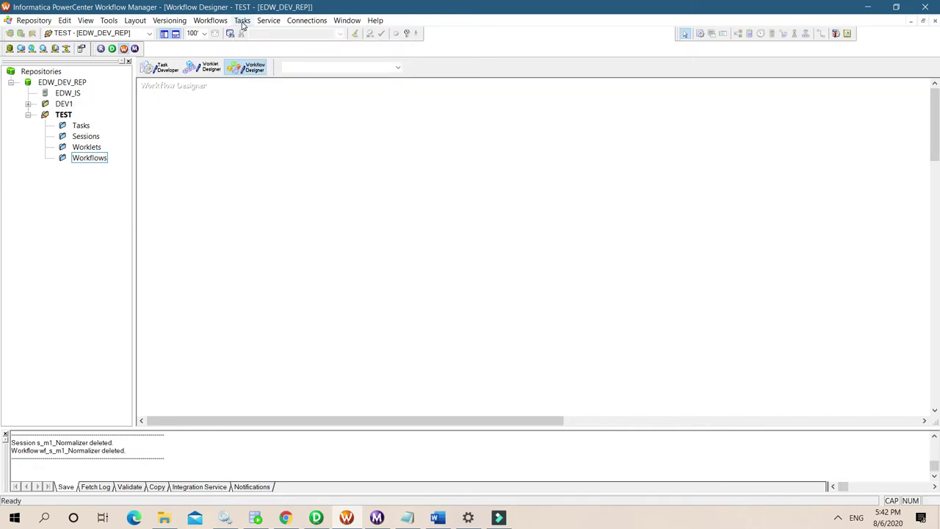
left_click(242, 20)
left_click(201, 142)
left_click(160, 68)
left_click(214, 21)
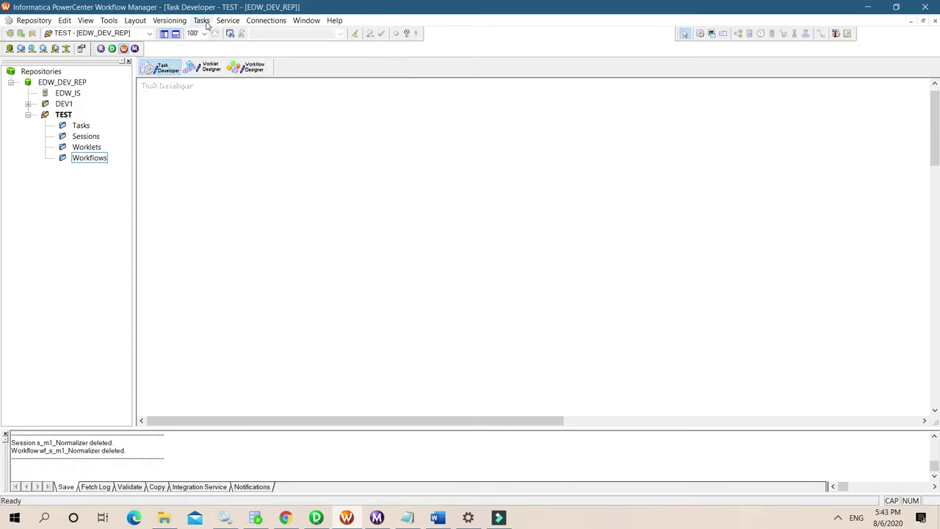
Step: Try to create a new Session task named s_m1_Normalizer in the Task Developer
left_click(201, 20)
left_click(205, 35)
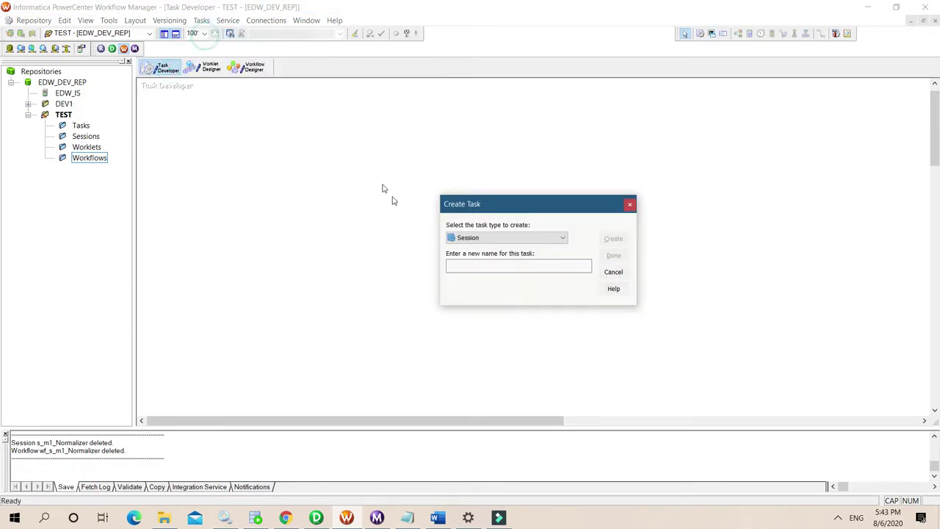
left_click(458, 266)
type("s_m1_")
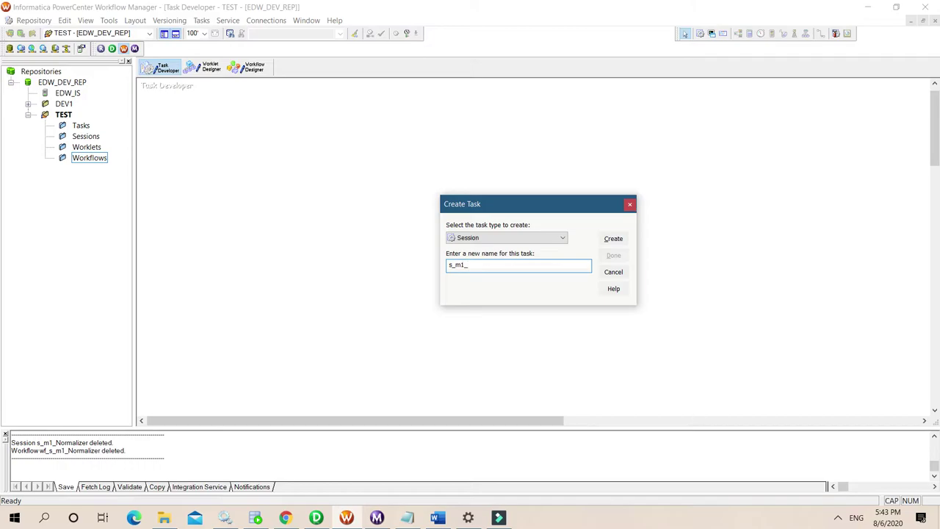
type("N")
key("Caps_Lock")
left_click(614, 238)
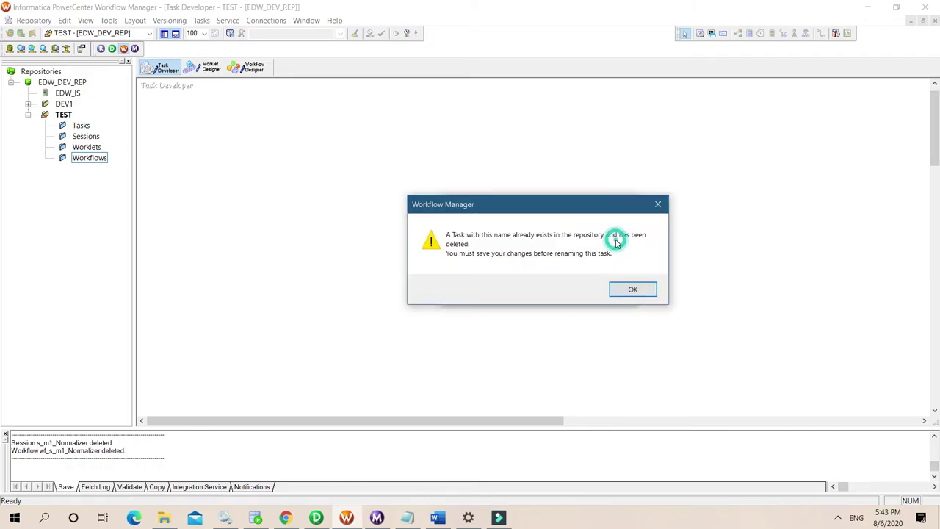
left_click(633, 290)
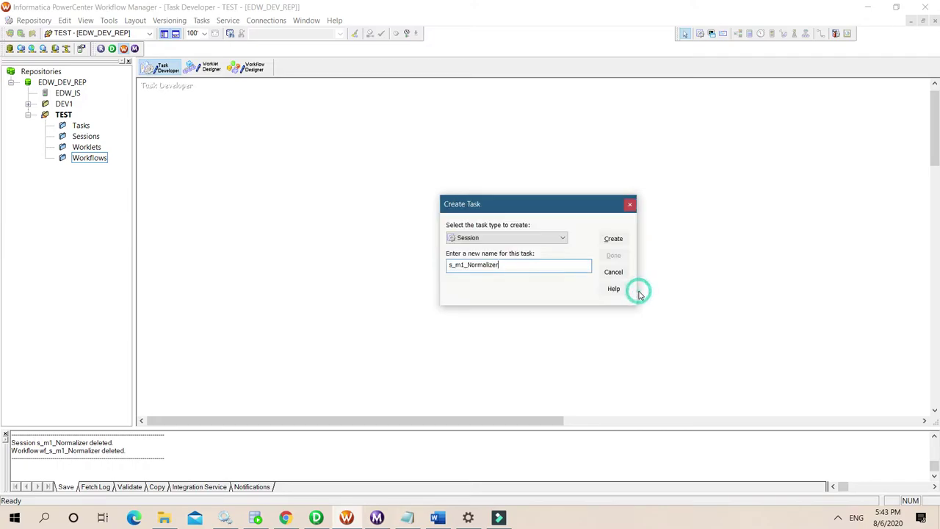
Step: Change the new session's name to s_m_Normalizer and create it for the m1_Normalizer mapping
left_click(464, 266)
key("BackSpace")
left_click(614, 239)
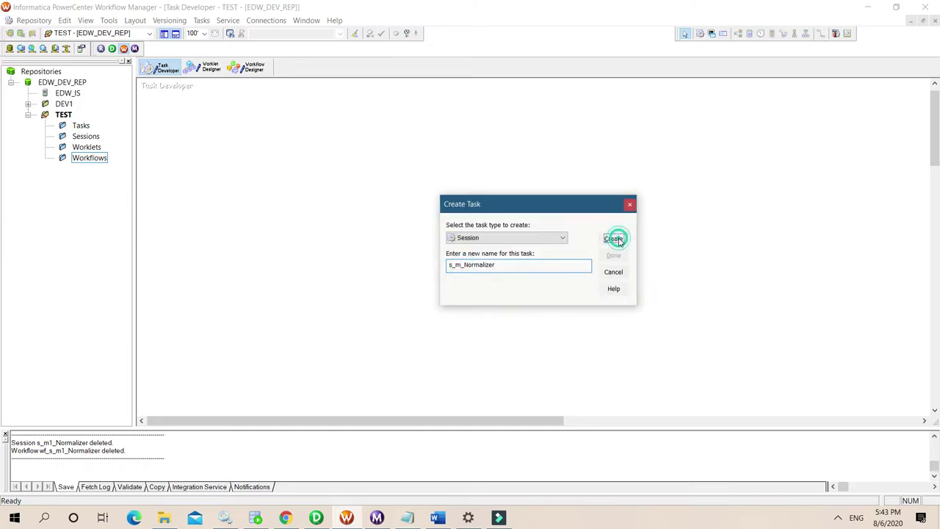
left_click(648, 206)
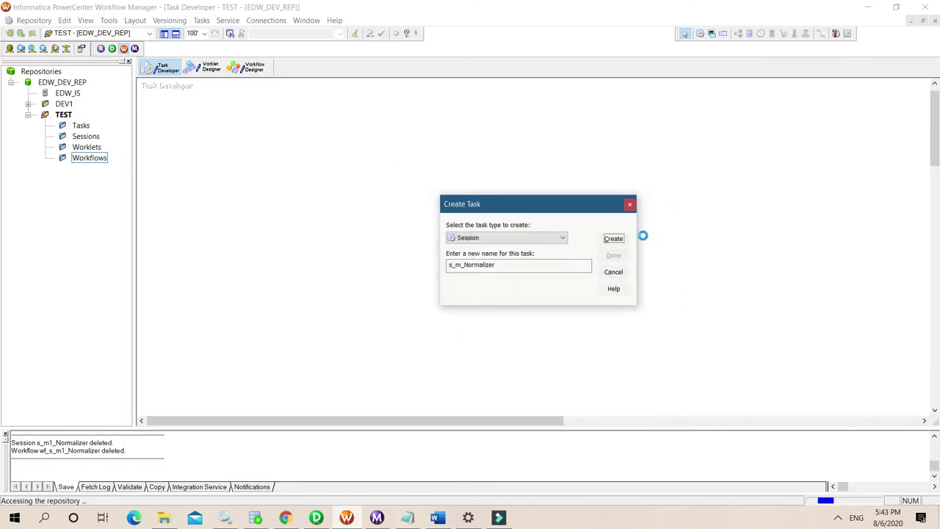
left_click(622, 258)
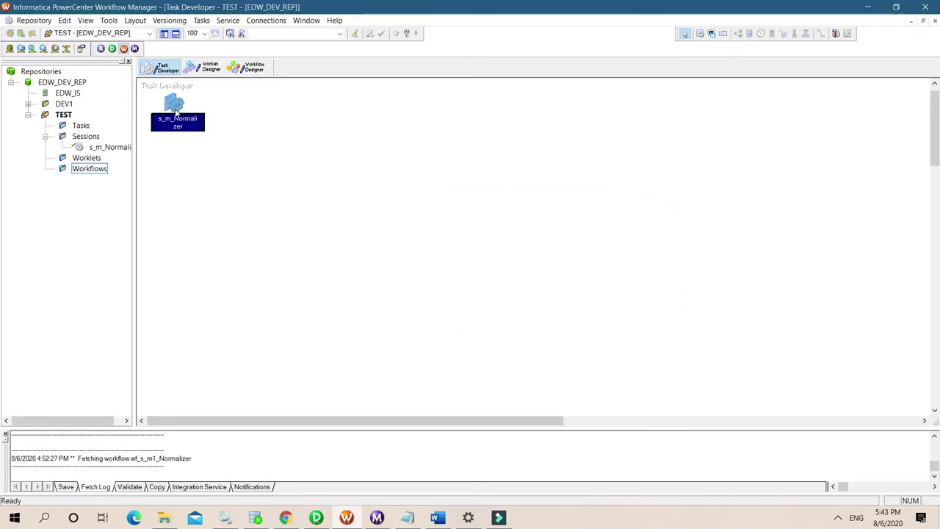
Step: Open the s_m_Normalizer session for editing and show the mapping settings of the SQ_NRM_SRC_FF source
double_click(175, 108)
left_click(408, 120)
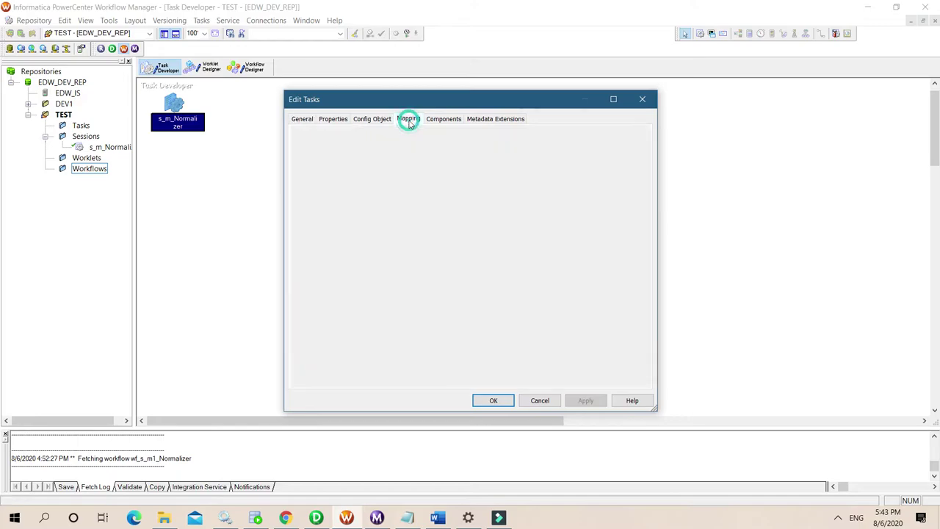
left_click(348, 209)
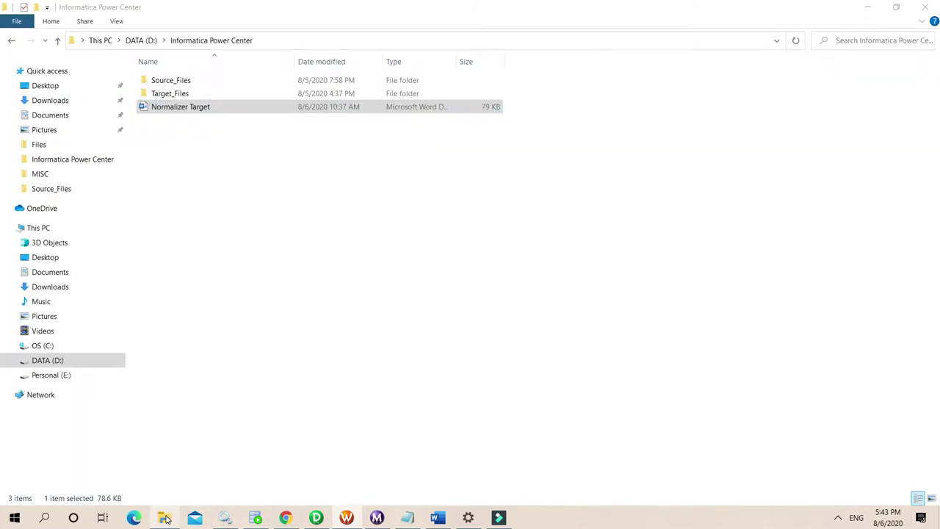
Step: Switch to File Explorer, open the Source_Files folder and copy its path, D:\Informatica Power Center\Source_Files
left_click(163, 518)
double_click(164, 80)
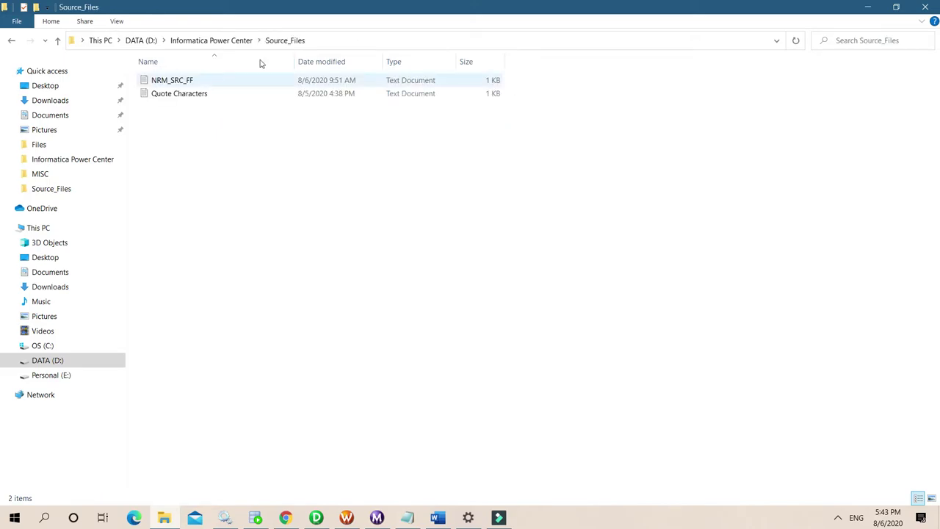
left_click(317, 42)
key("ctrl+c")
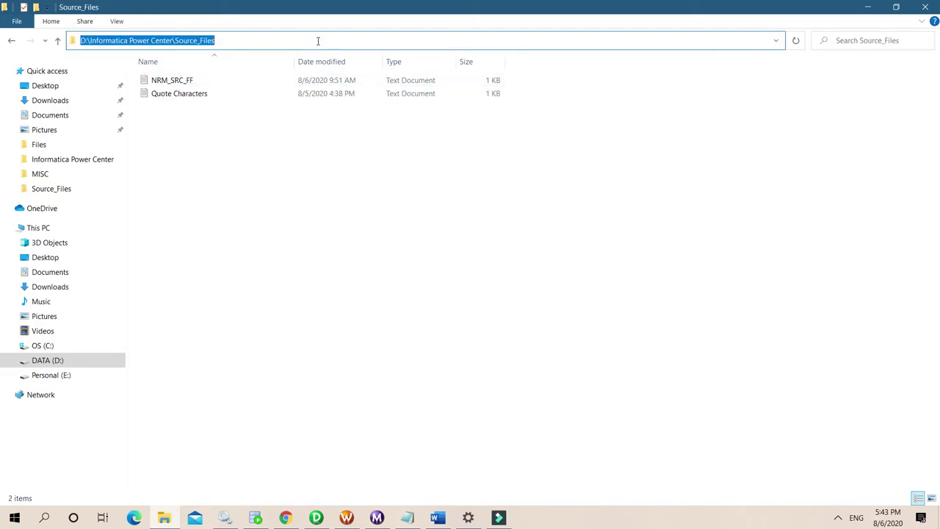
Step: Switch to Workflow Manager and set the source file directory of SQ_NRM_SRC_FF to D:\Informatica Power Center\Source_Files
left_click(345, 517)
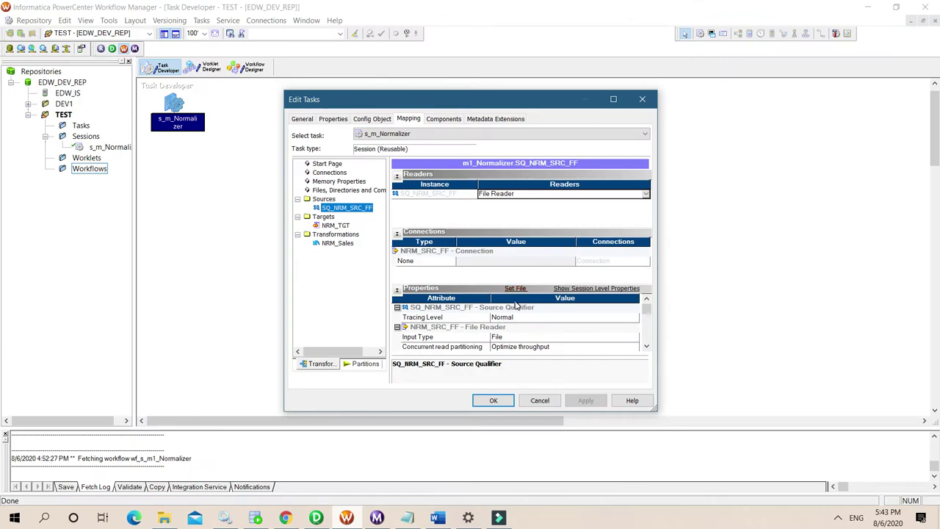
left_click(647, 346)
left_click(646, 347)
left_click(646, 347)
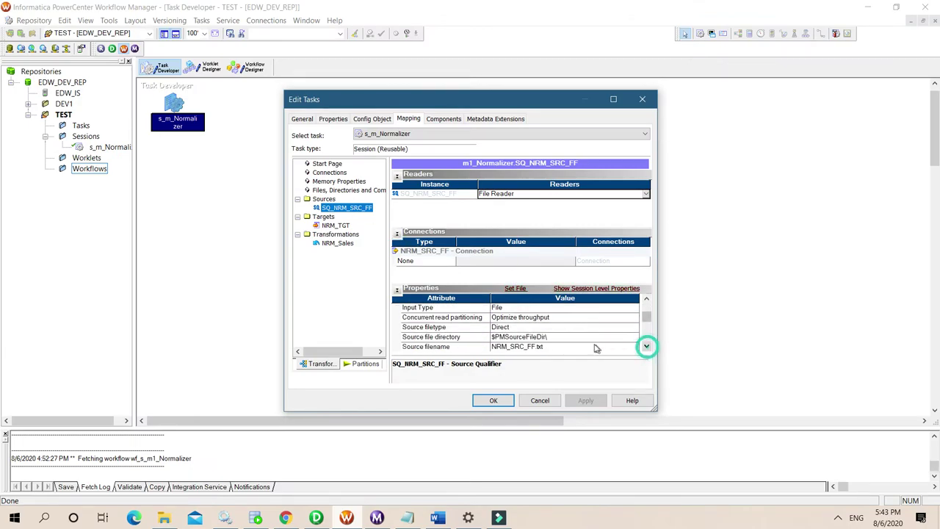
left_click(544, 336)
left_click_drag(512, 337, 468, 316)
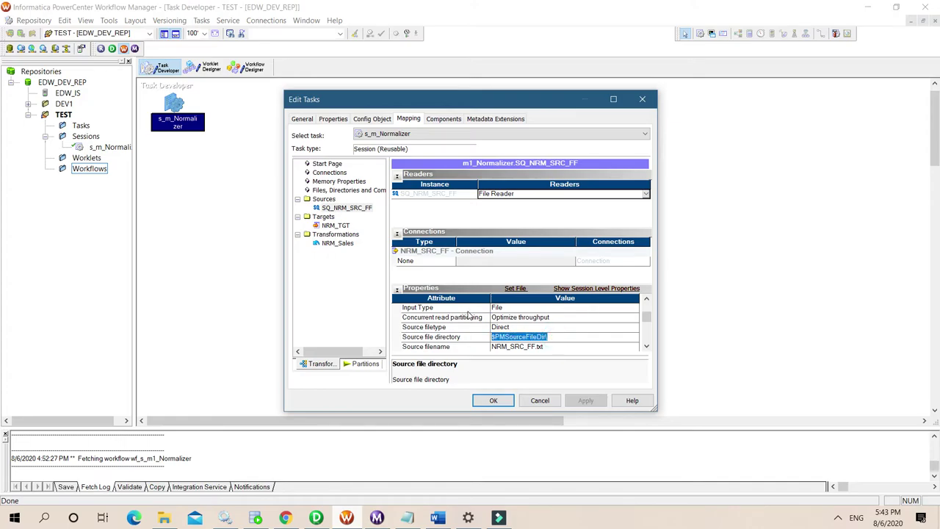
key("ctrl+v")
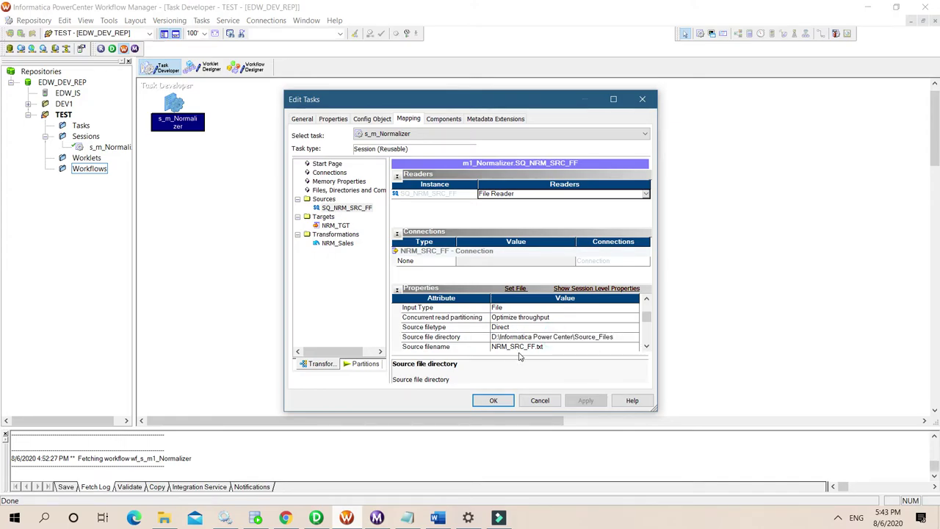
left_click(646, 347)
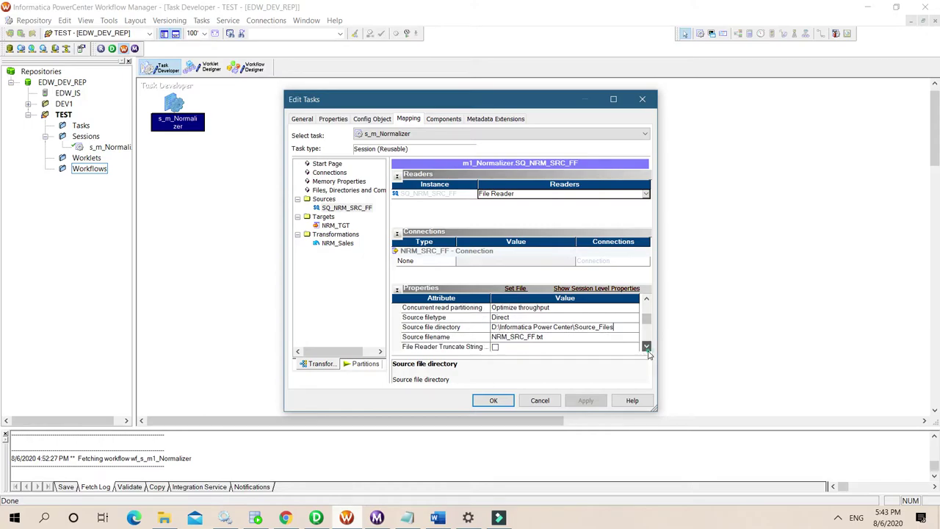
Step: Set the NRM_TGT target's relational connection to TARGET_DB, apply the session changes and save the repository folder
left_click(336, 224)
left_click(566, 251)
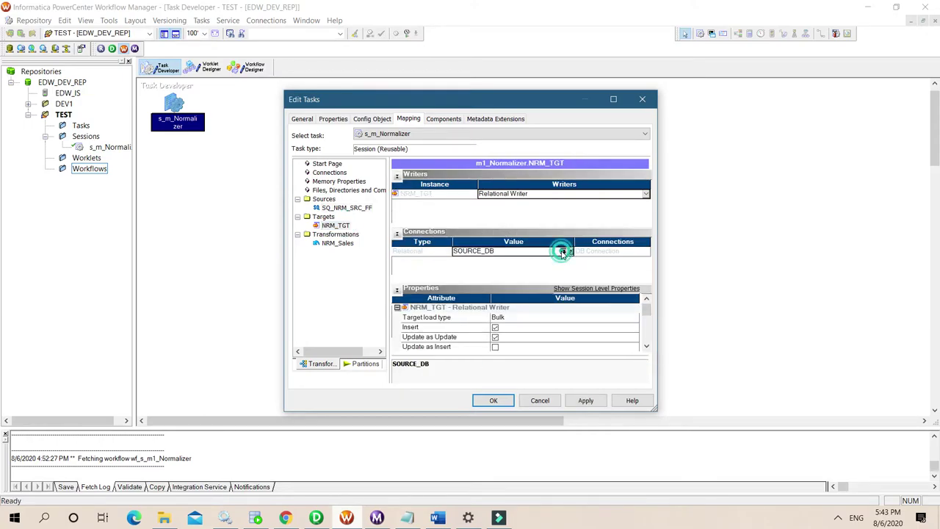
left_click(416, 263)
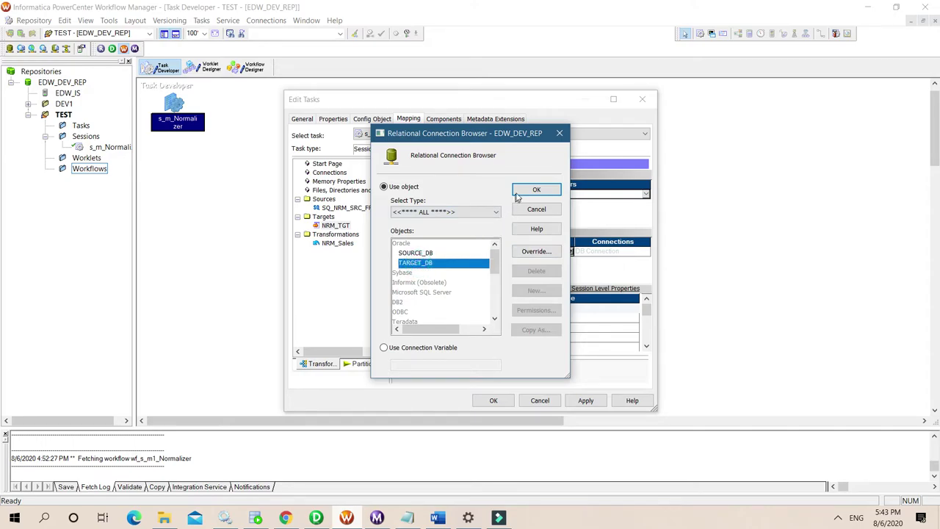
left_click(534, 189)
left_click(587, 400)
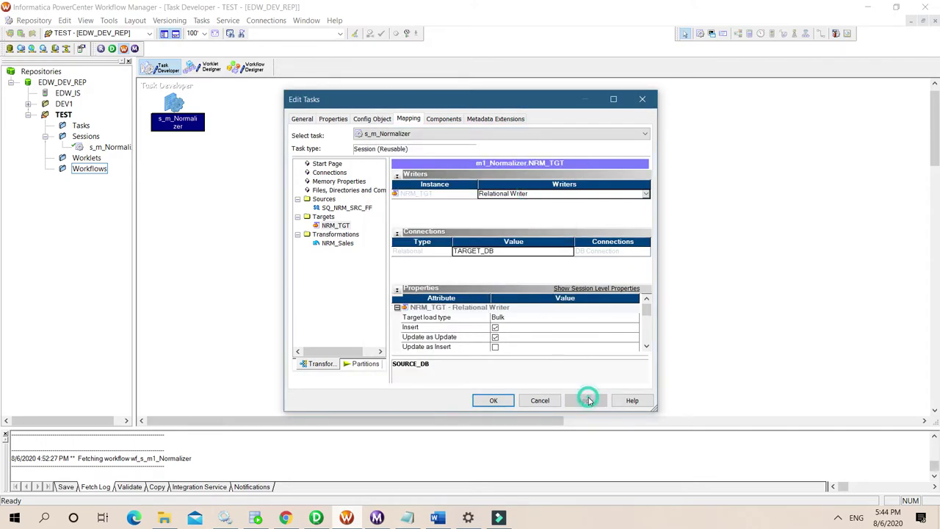
left_click(493, 400)
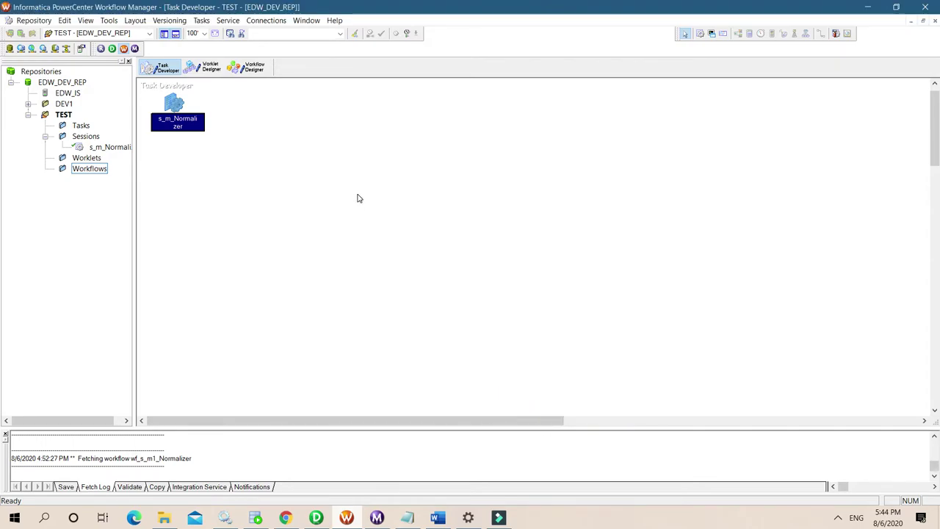
key("ctrl+s")
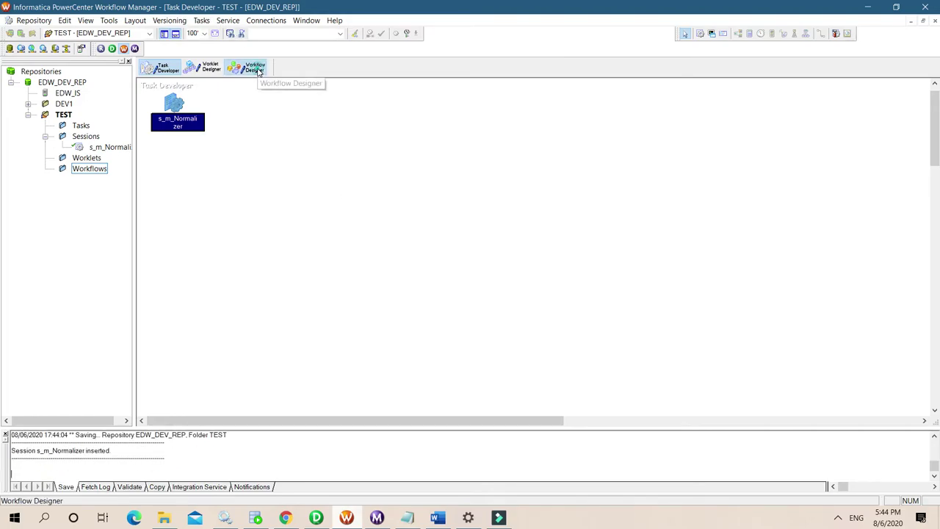
Step: Create a new workflow named wf_s_m_Normalizer in the Workflow Designer
left_click(258, 70)
left_click(211, 20)
left_click(214, 34)
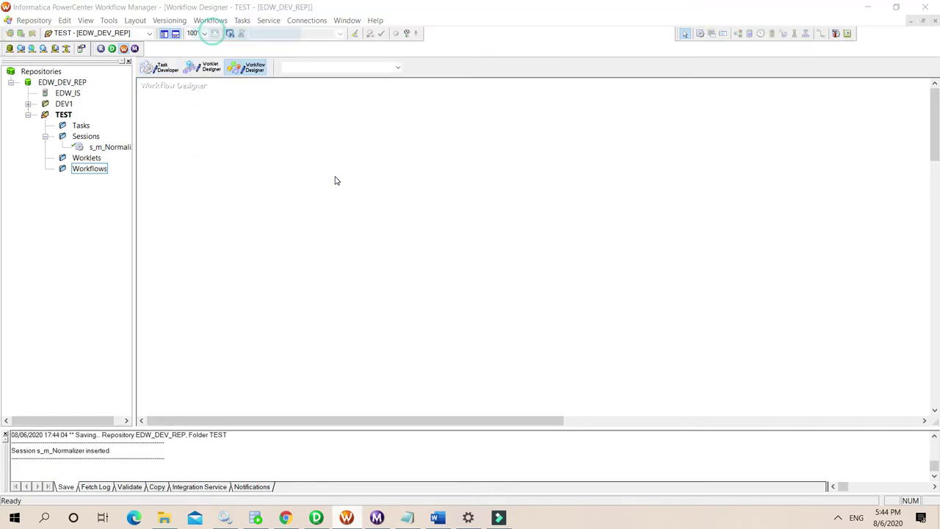
type("wf_s_m_Normalizer")
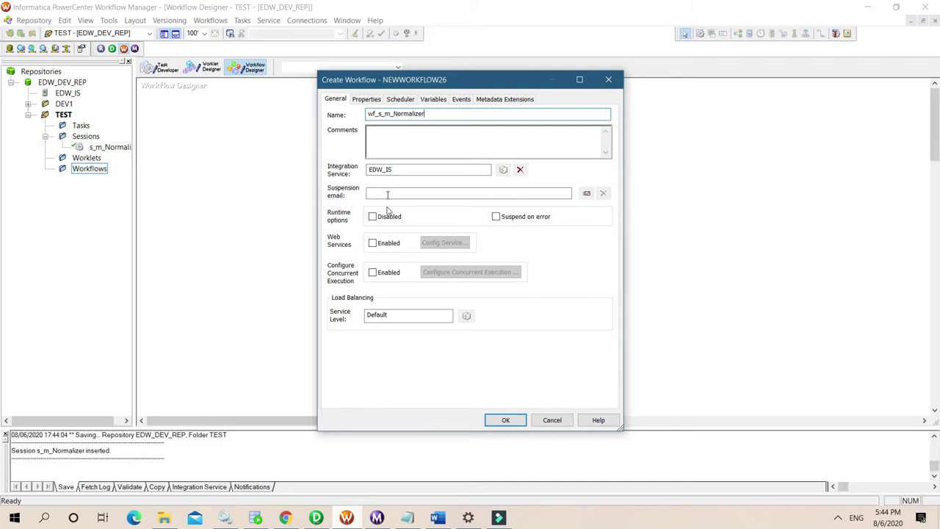
left_click(506, 420)
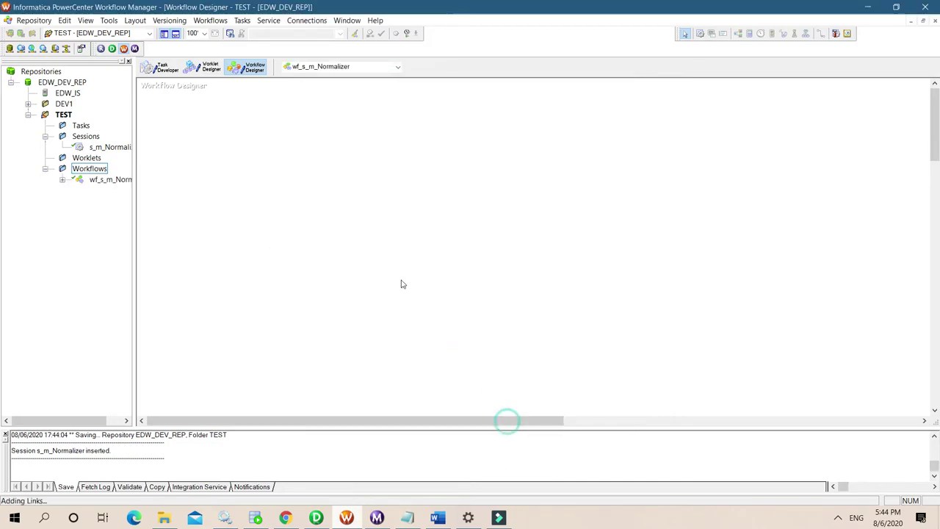
Step: Add the s_m_Normalizer session to the wf_s_m_Normalizer workflow and link the Start task to it
left_click(163, 67)
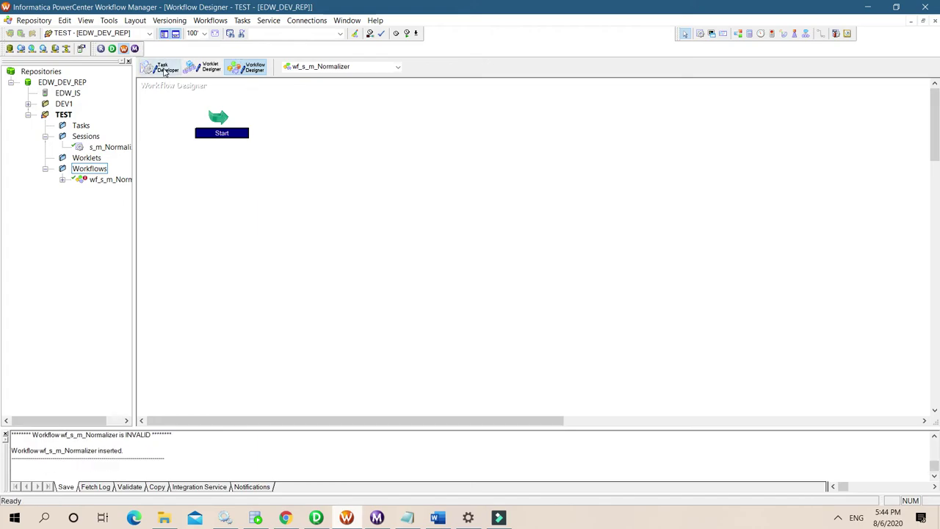
left_click(249, 69)
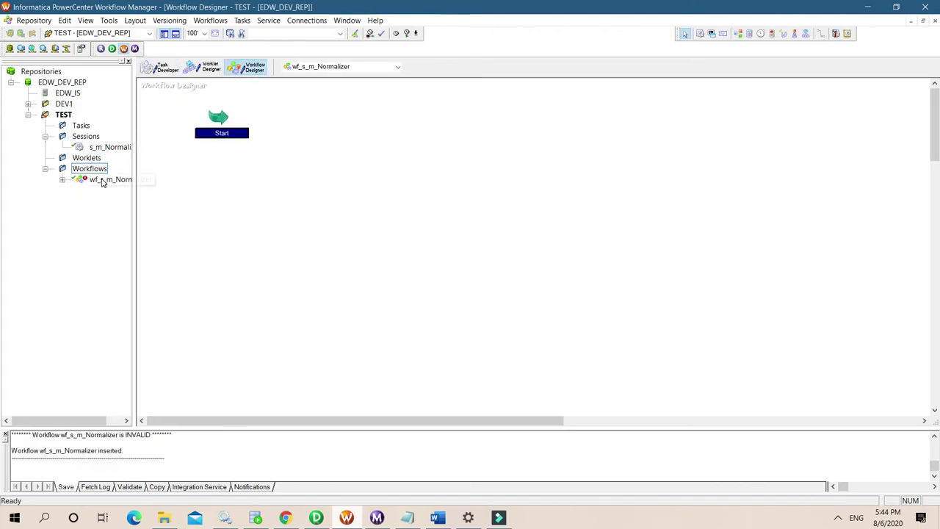
left_click(94, 181)
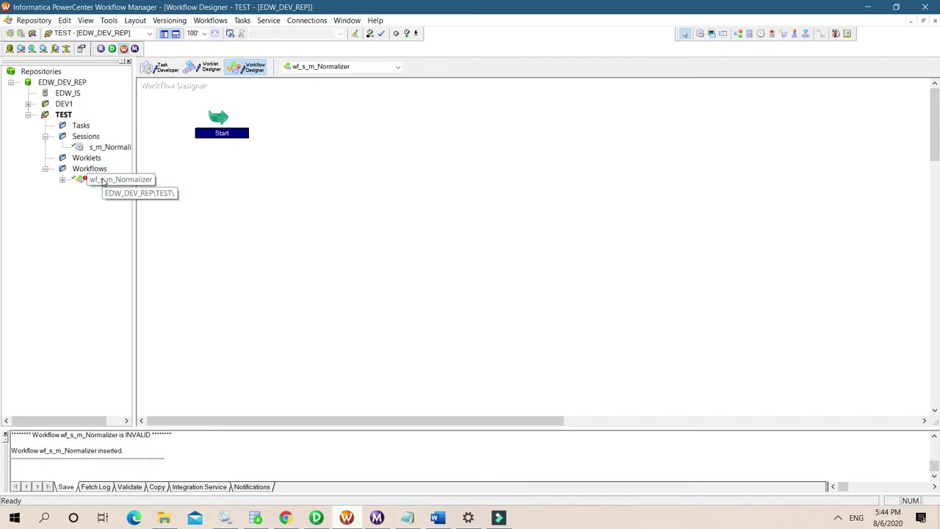
left_click_drag(109, 147, 330, 150)
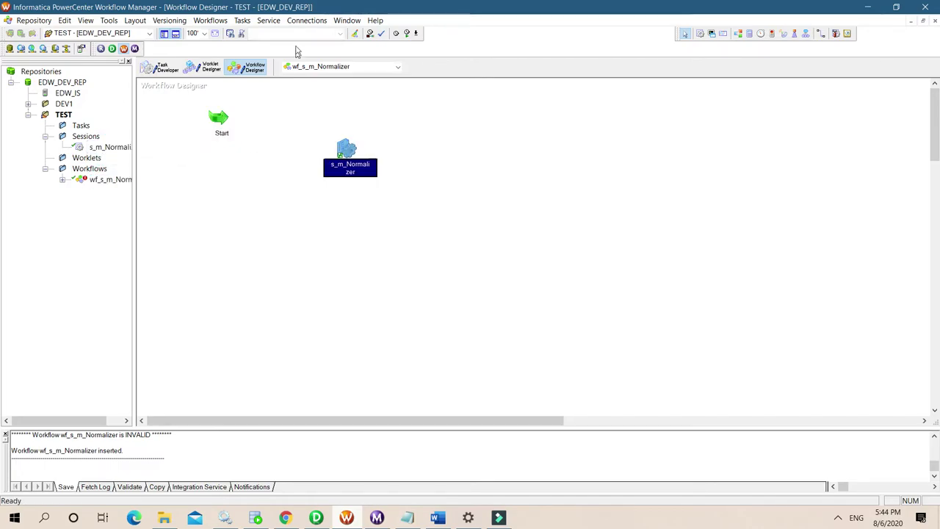
left_click(822, 34)
left_click_drag(222, 111, 339, 153)
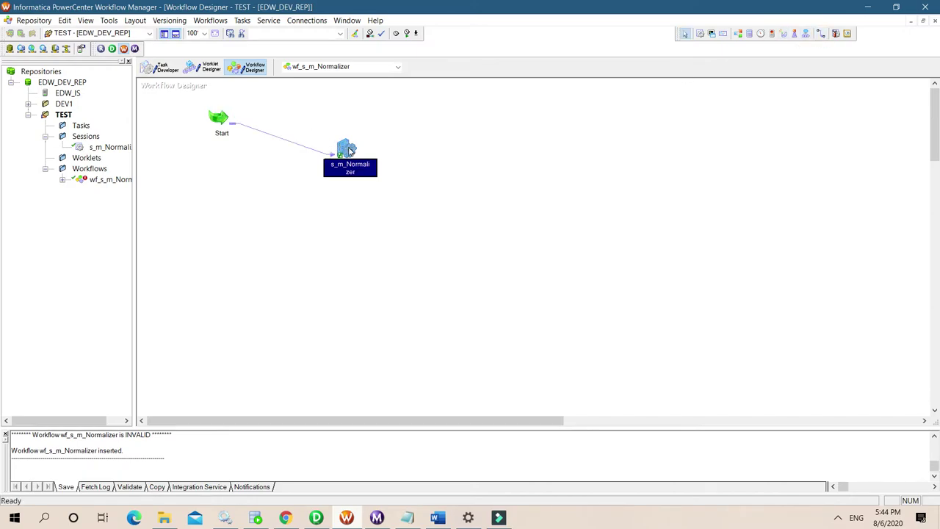
Step: Validate the s_m_Normalizer session and the wf_s_m_Normalizer workflow
right_click(349, 151)
left_click(374, 306)
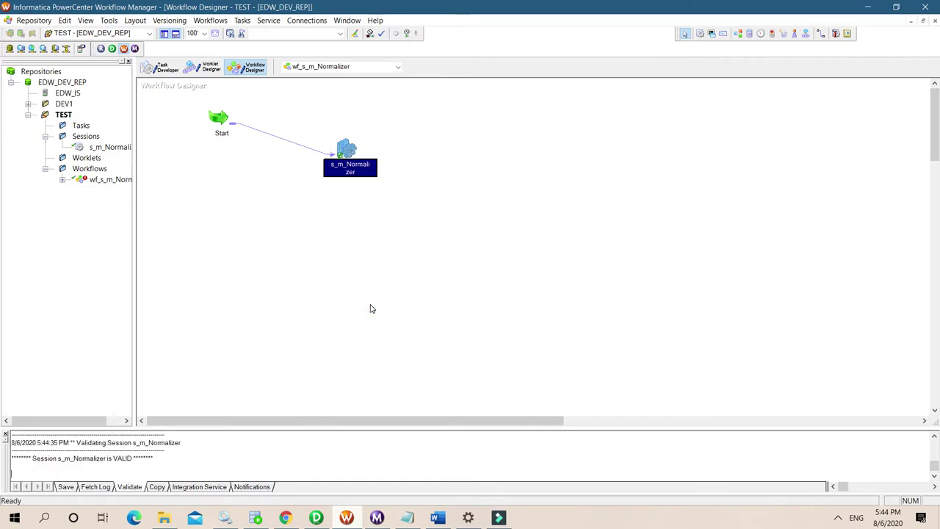
left_click(210, 20)
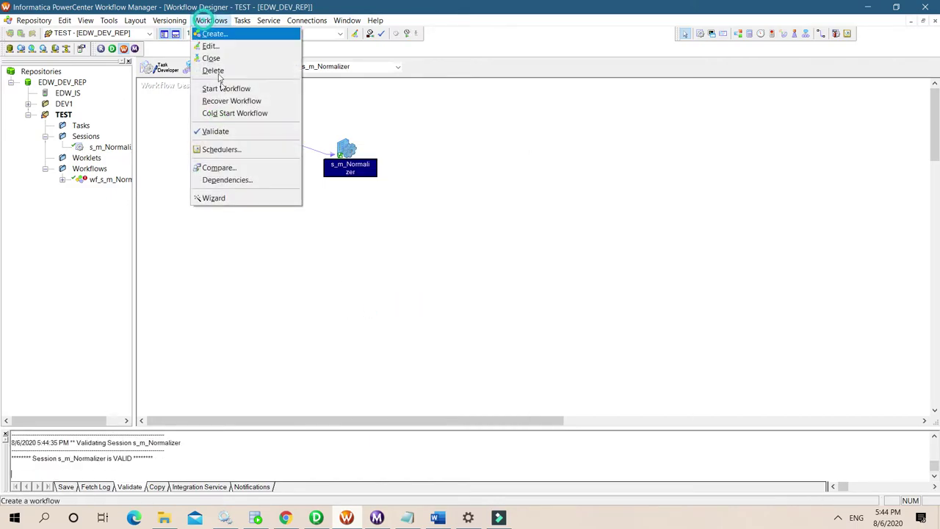
left_click(215, 131)
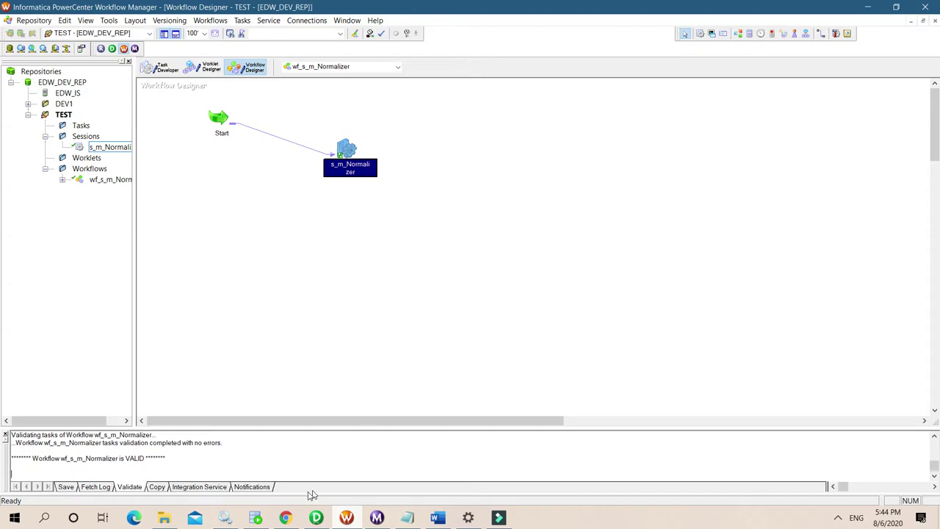
Step: Switch to SQL Developer, replace TRUNCATE TABLE with desc to describe NRM_TGT, and run SELECT * FROM NRM_TGT
left_click(254, 519)
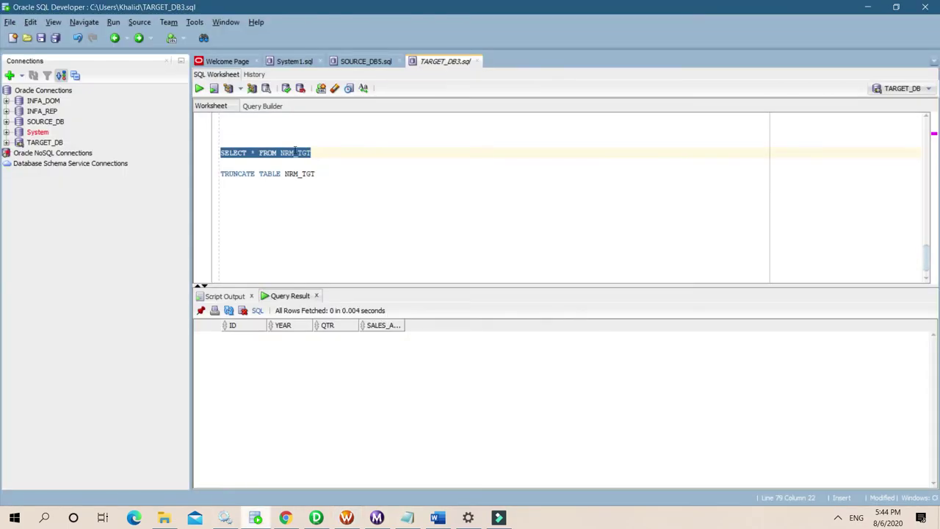
left_click(342, 178)
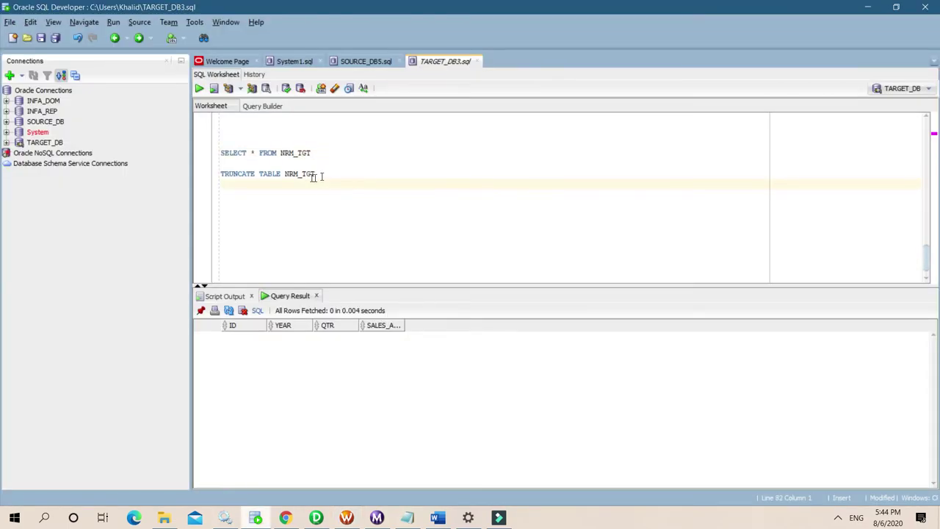
left_click_drag(283, 177, 203, 184)
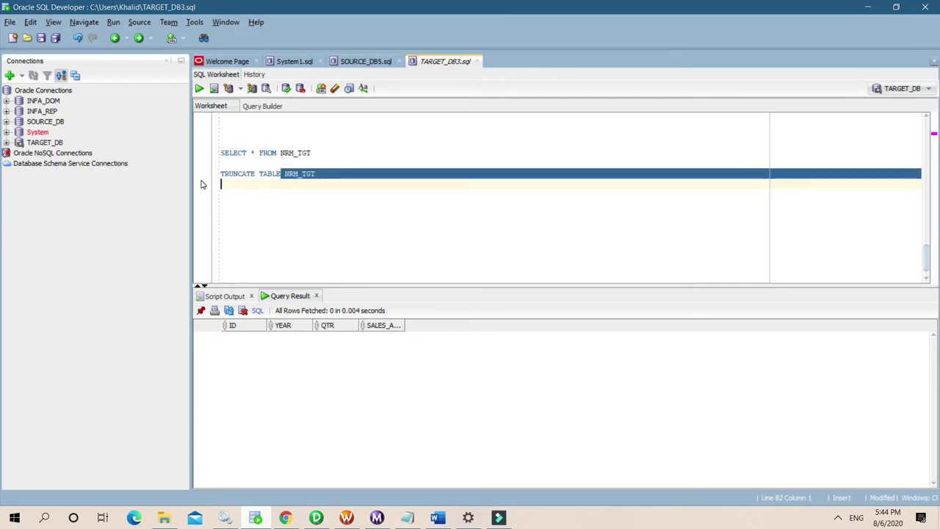
left_click(252, 202)
left_click_drag(280, 174, 221, 173)
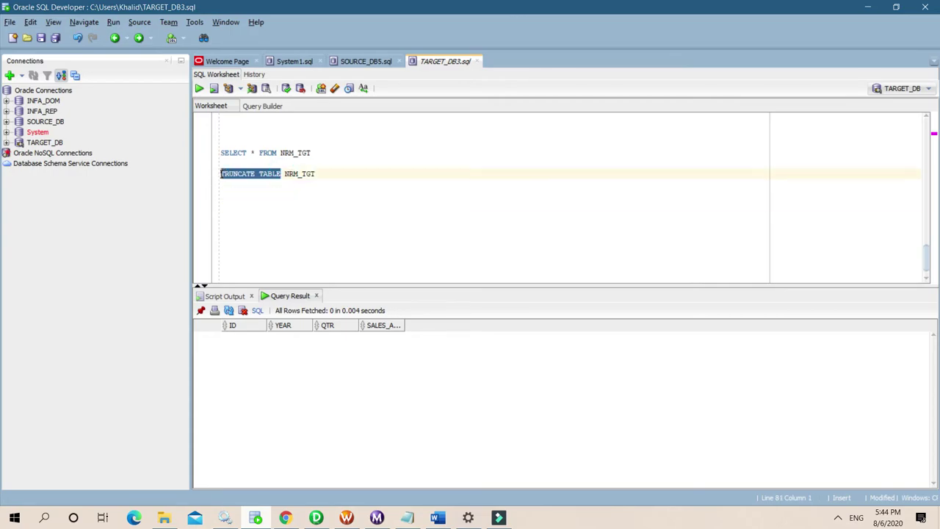
type("Desc")
left_click_drag(274, 173, 220, 174)
left_click(198, 87)
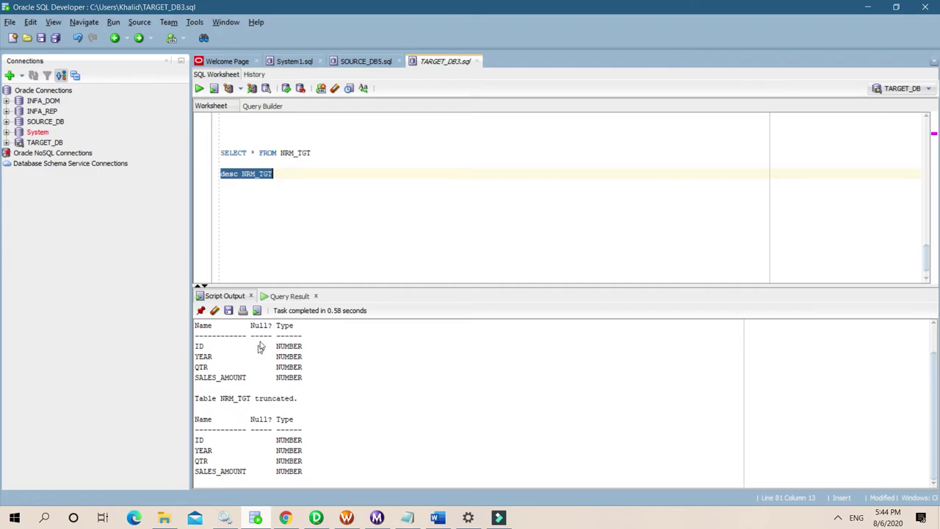
left_click_drag(330, 152, 192, 154)
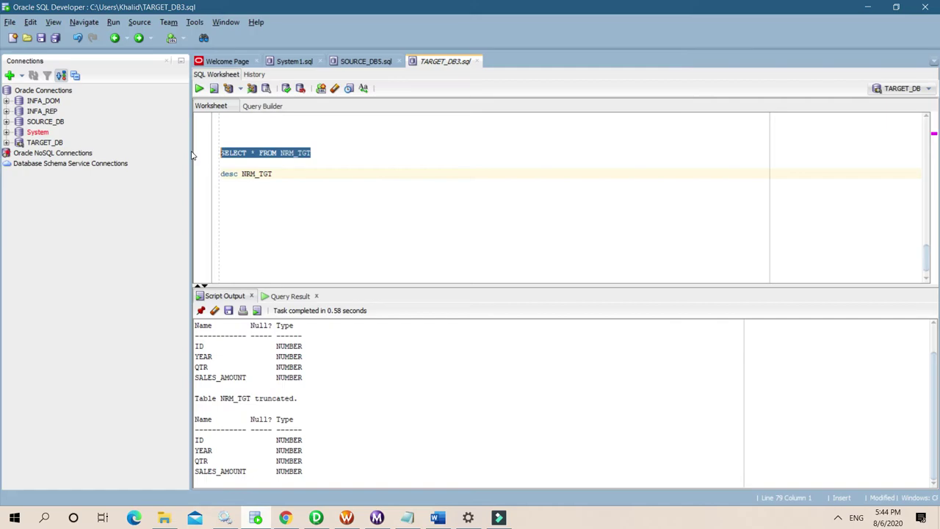
left_click(199, 88)
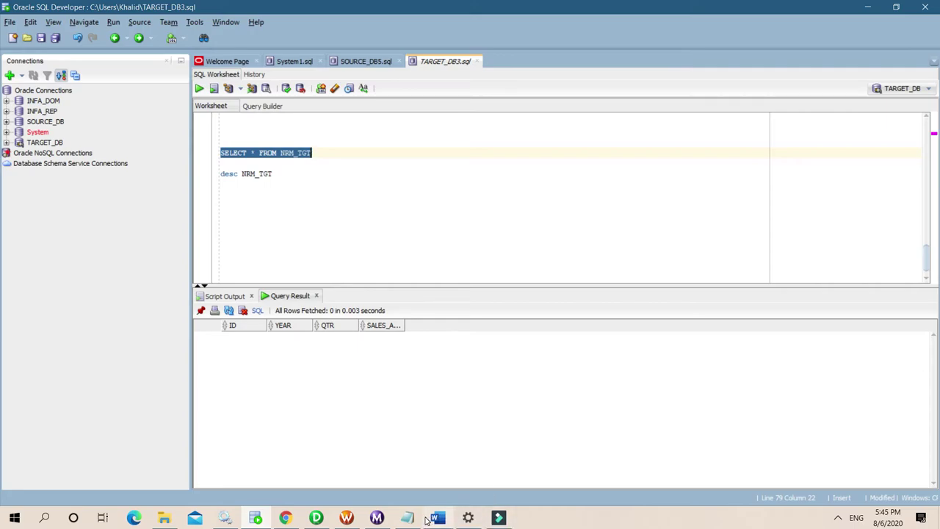
Step: Switch back to Workflow Manager, save the modified workflow and start the s_m_Normalizer task
left_click(349, 520)
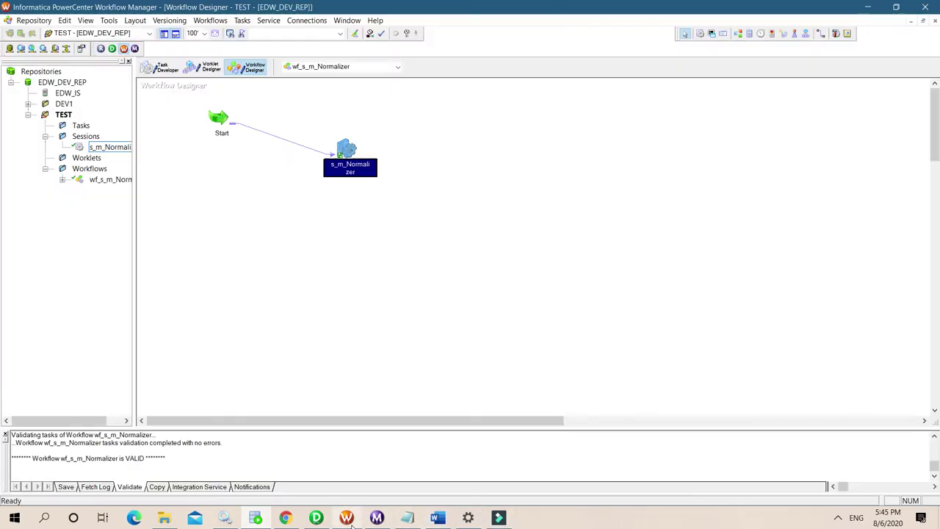
right_click(347, 152)
left_click(384, 325)
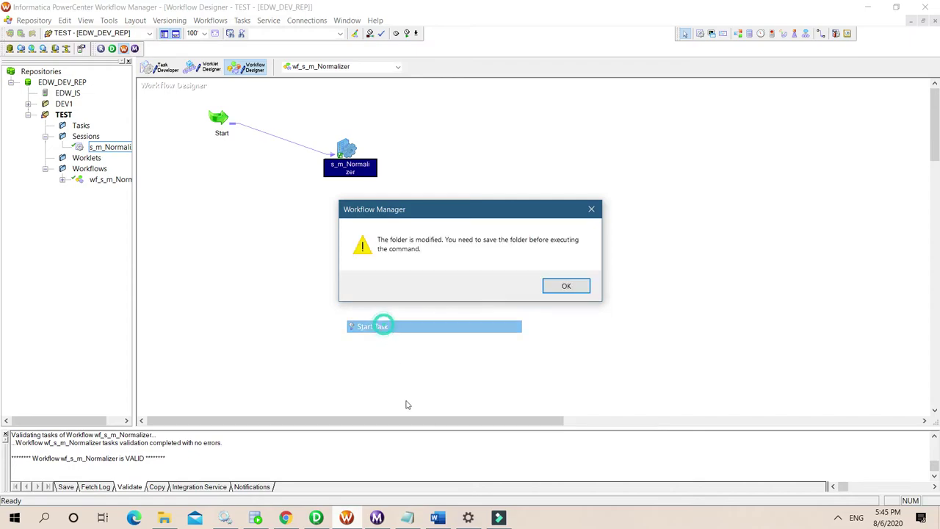
left_click(566, 286)
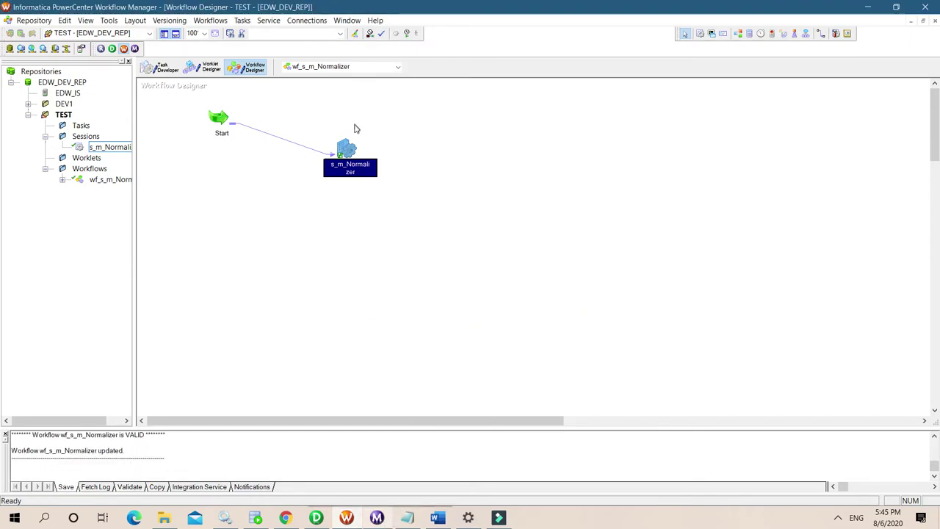
right_click(346, 152)
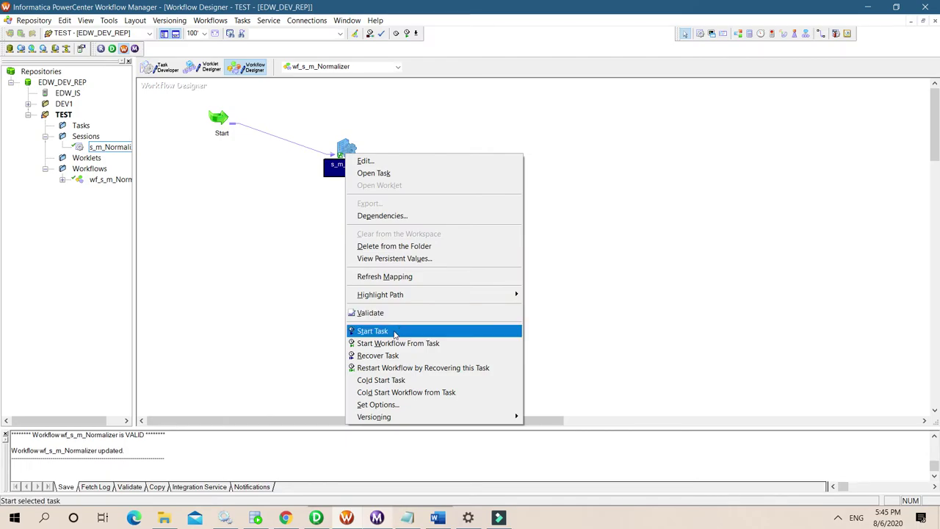
left_click(394, 331)
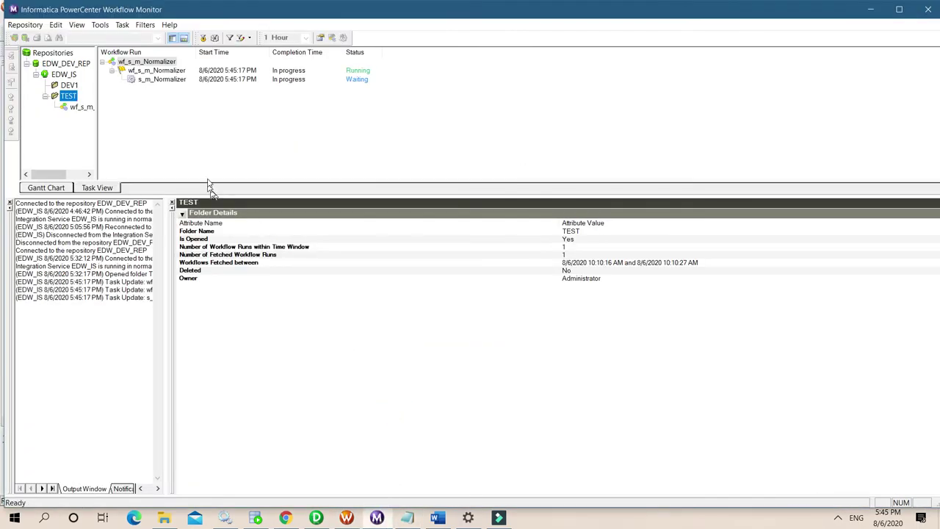
Step: Open the run properties of the s_m_Normalizer session run and expand its Source/Target Statistics
right_click(178, 80)
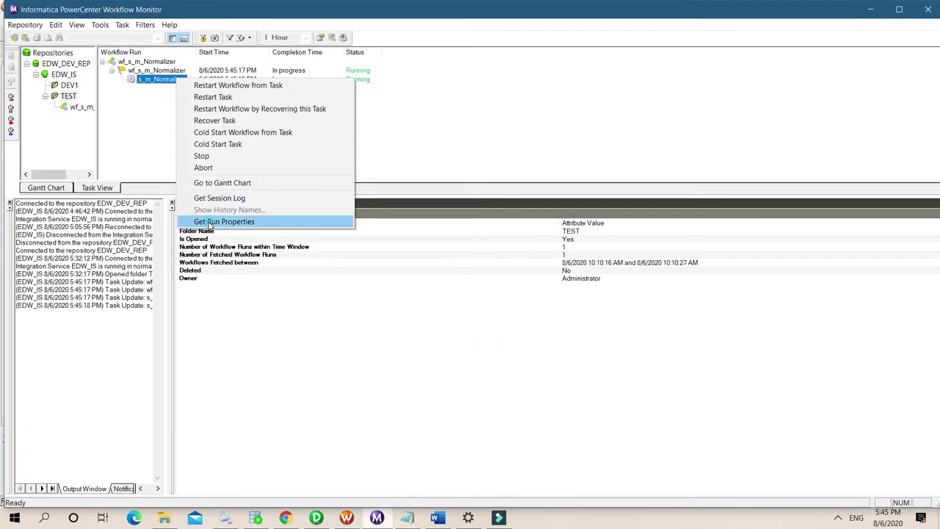
left_click(210, 221)
left_click(183, 213)
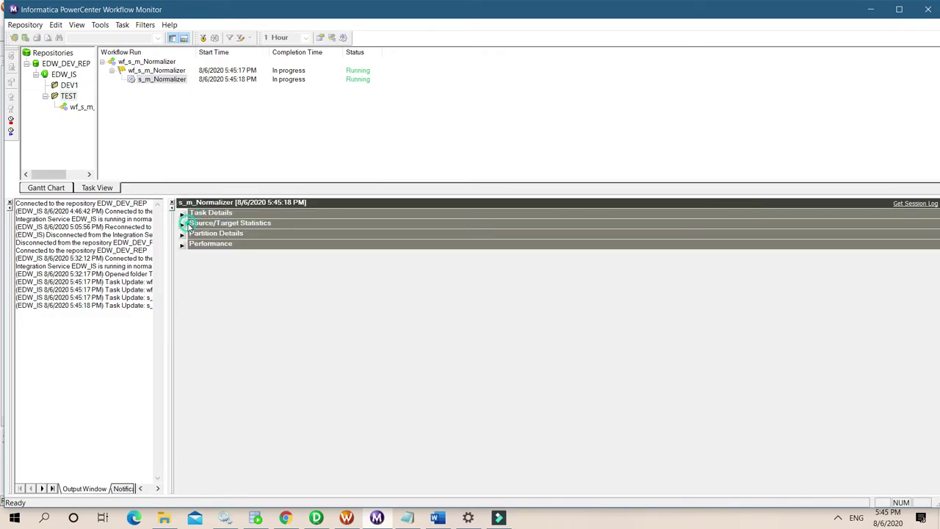
left_click(184, 224)
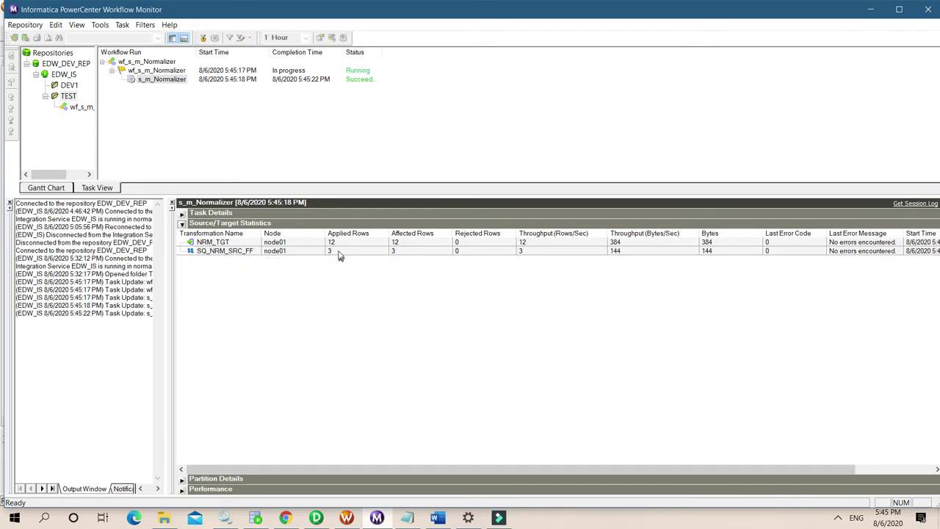
Step: Review the NRM_SRC_FF source file in Notepad and the Normalizer Target document in Word, minimizing both windows
left_click(408, 518)
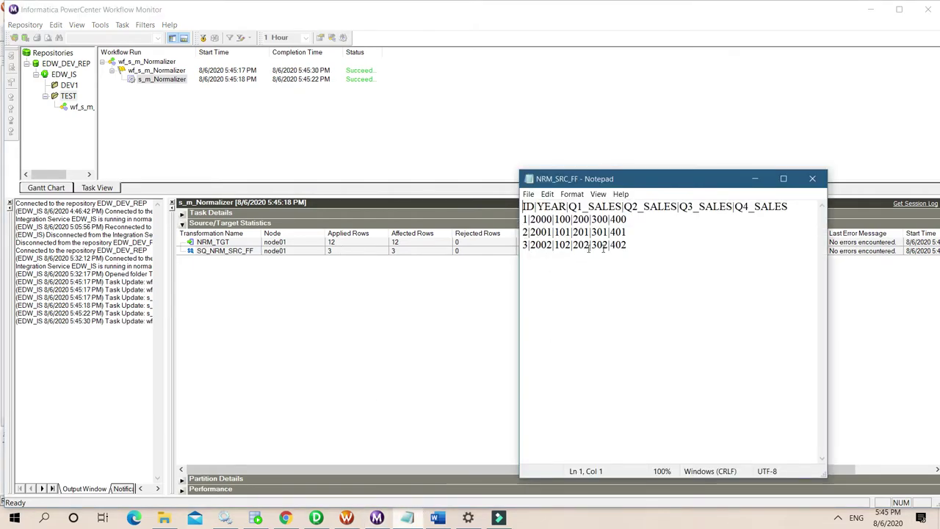
left_click(440, 519)
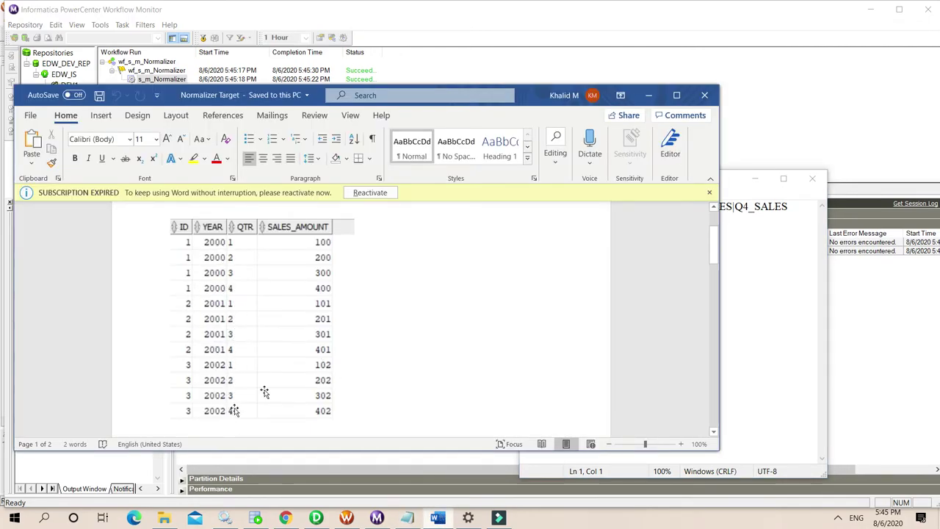
left_click(649, 94)
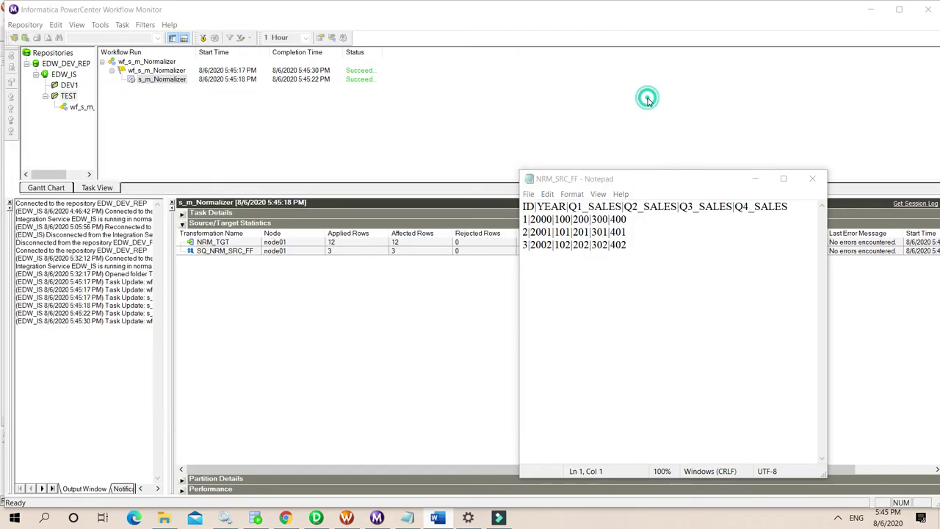
left_click(753, 180)
Step: Switch to SQL Developer, rerun SELECT * FROM NRM_TGT with an enlarged result area, and replace desc with tru before NRM_TGT
left_click(255, 518)
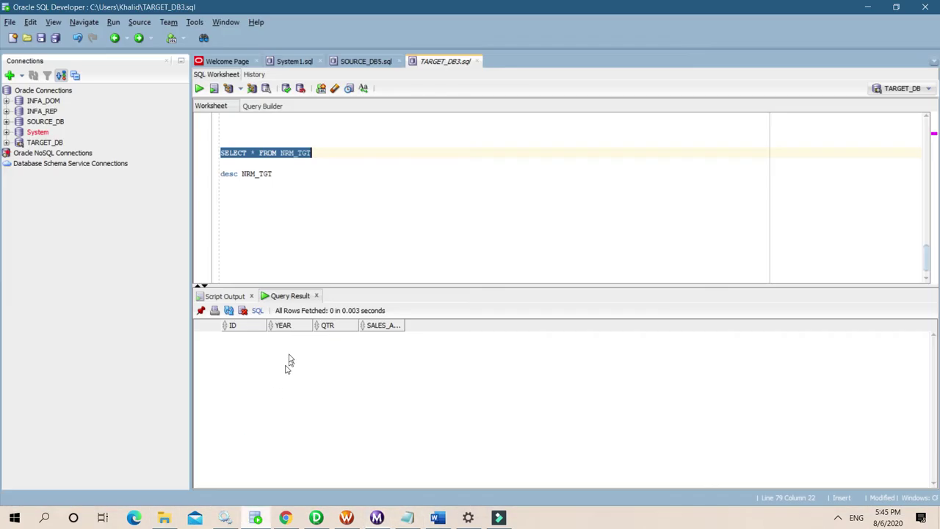
left_click(199, 88)
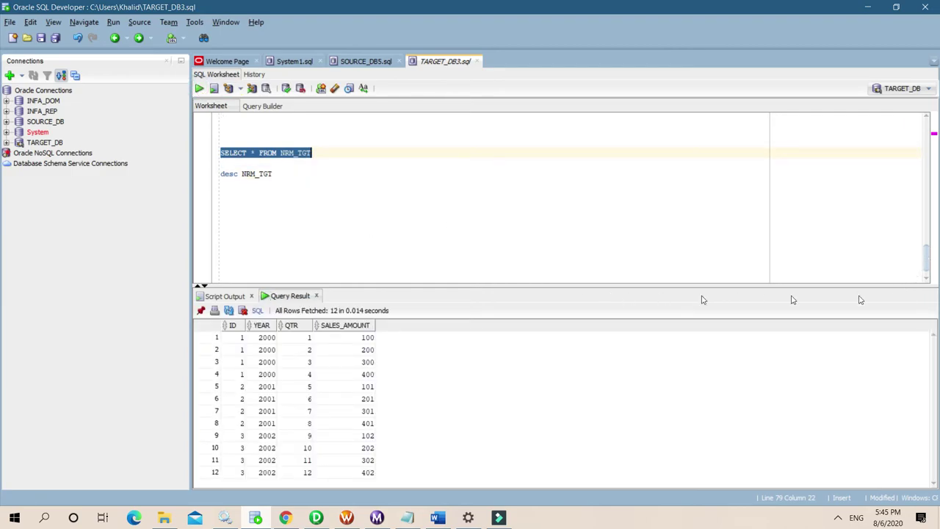
left_click_drag(407, 286, 405, 224)
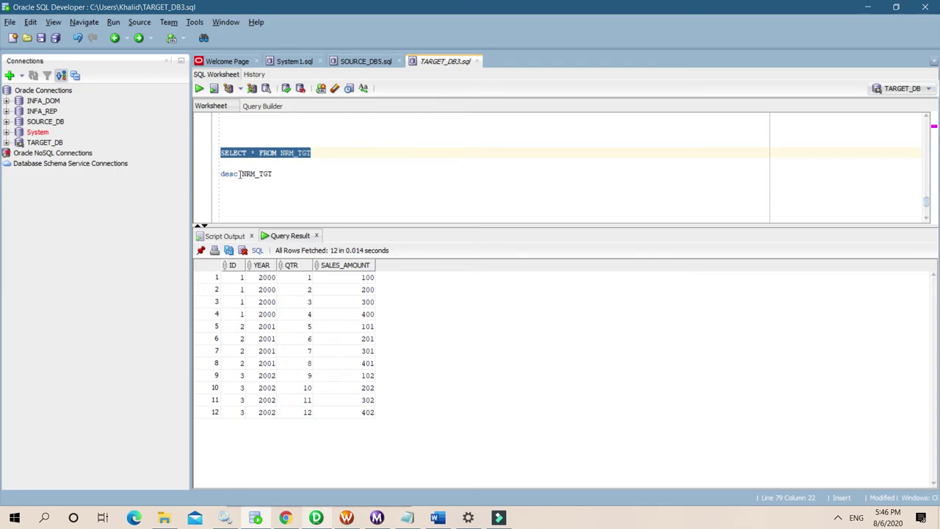
left_click_drag(238, 174, 220, 174)
type("tru")
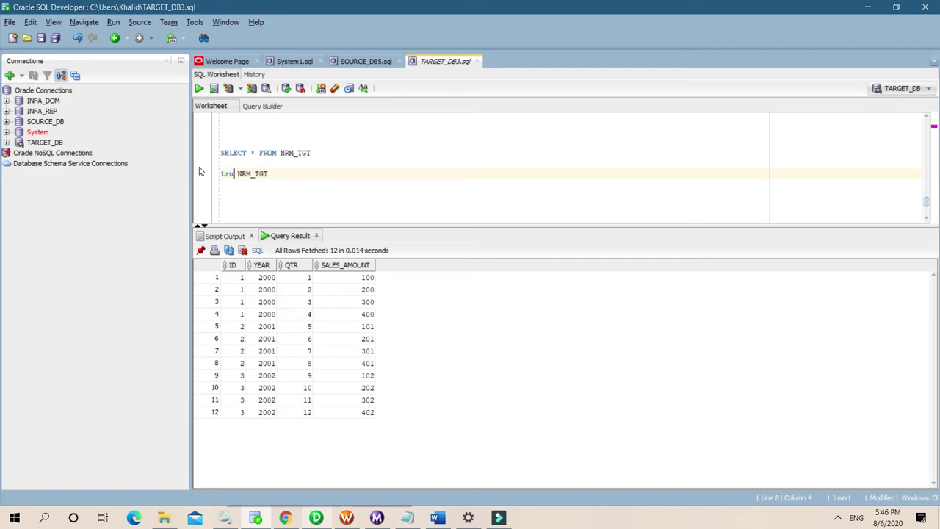
Step: Switch to Designer, replace the GK_SALES_AMOUNT link to the target's QTR port with one from GCID_SALES_AMOUNT, and save the mapping
left_click(316, 518)
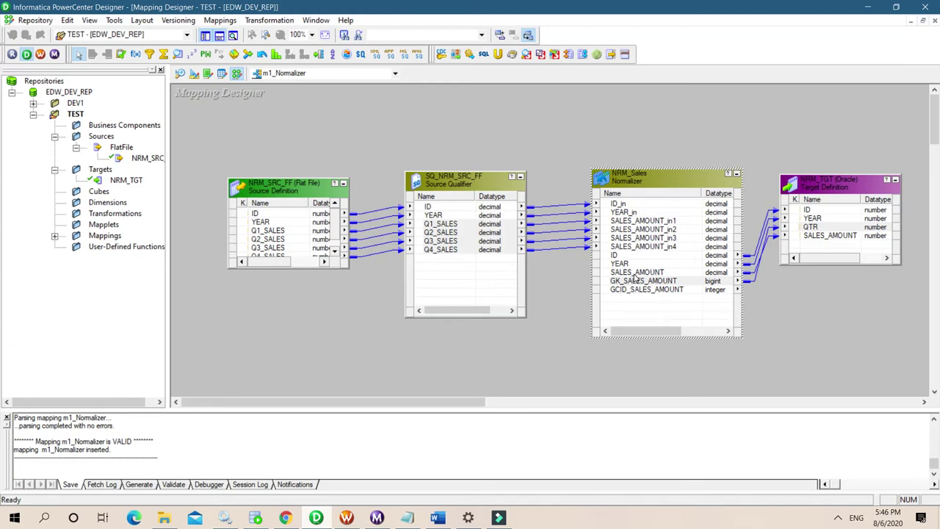
left_click(757, 283)
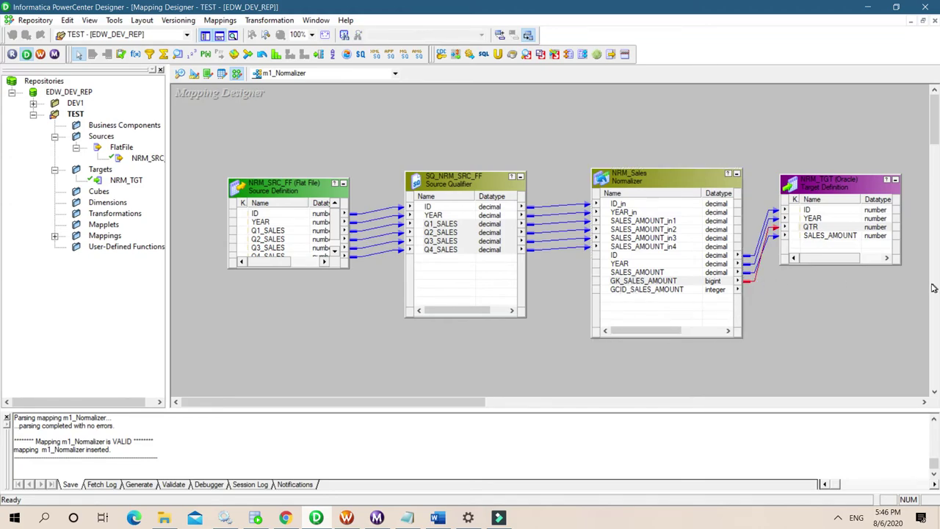
left_click_drag(625, 294, 813, 230)
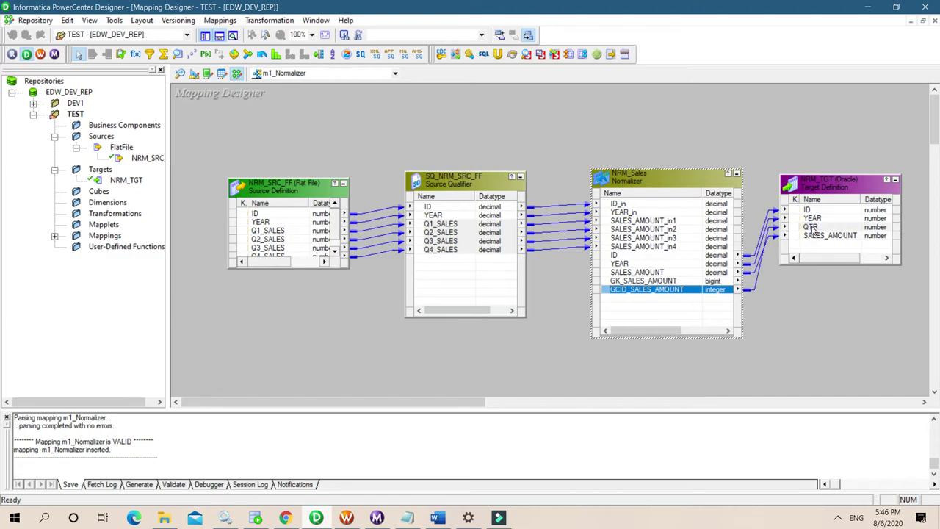
key("ctrl+s")
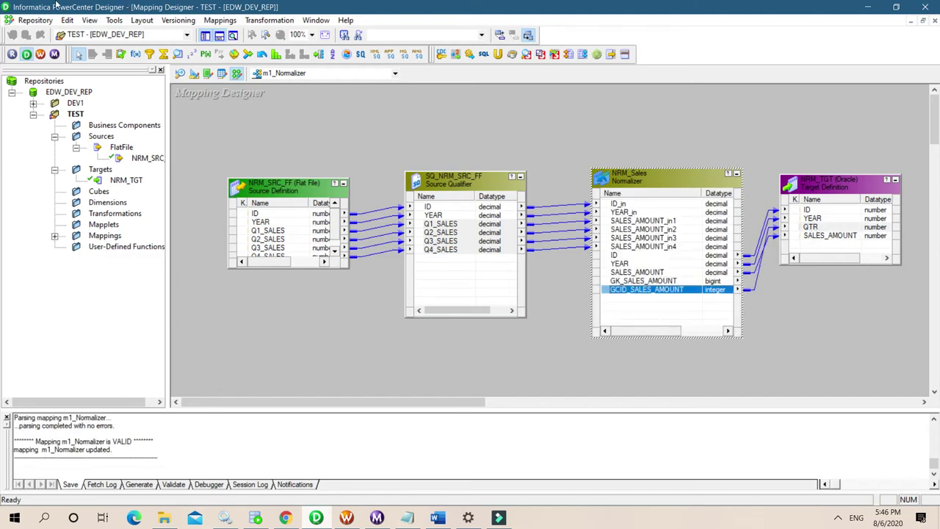
Step: Switch to Workflow Manager, refresh the mapping of the s_m_Normalizer session in Task Developer, and save it
left_click(346, 518)
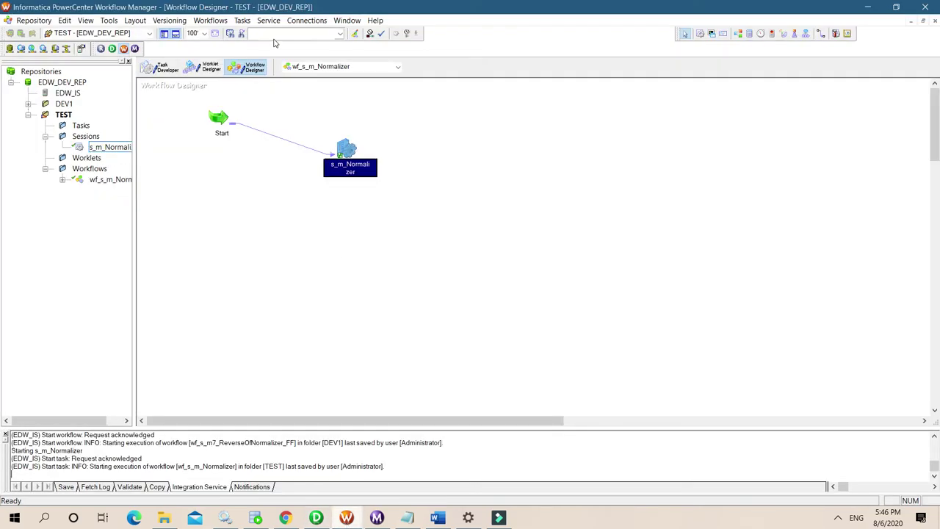
left_click(160, 68)
right_click(174, 104)
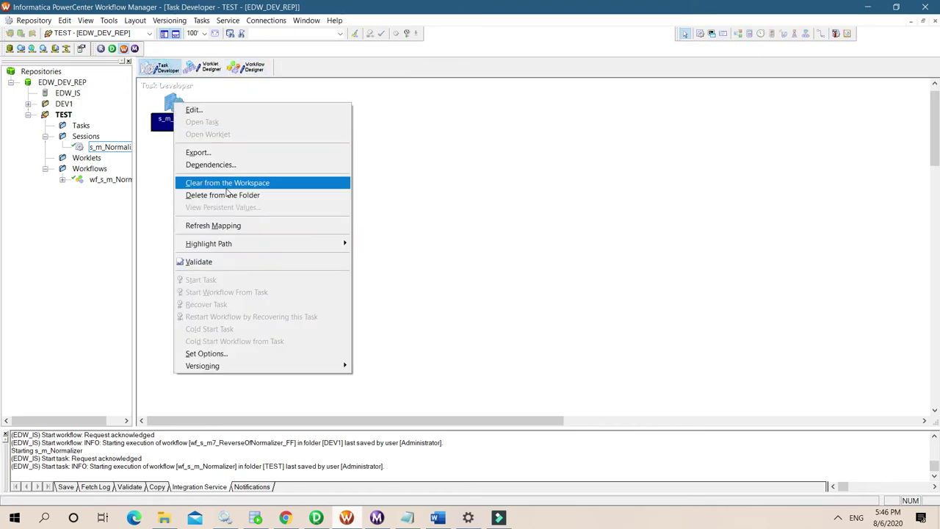
left_click(218, 229)
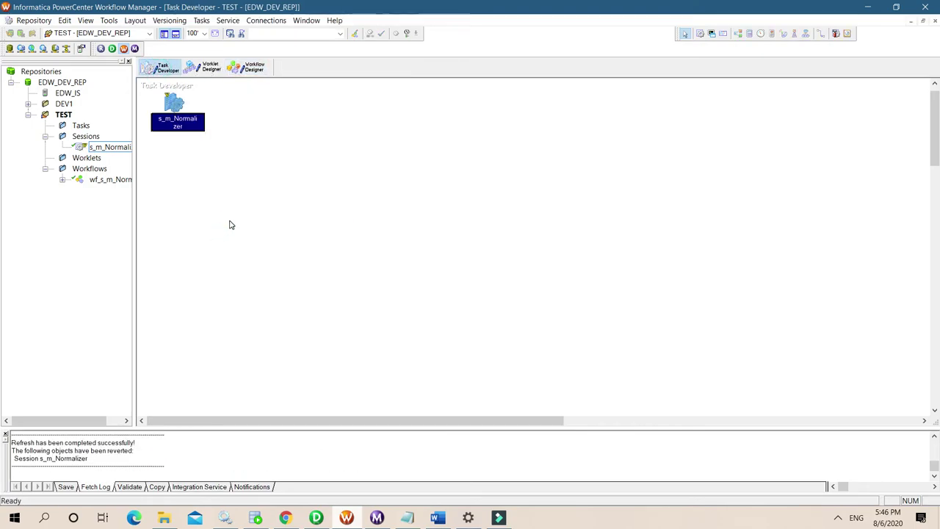
key("ctrl+s")
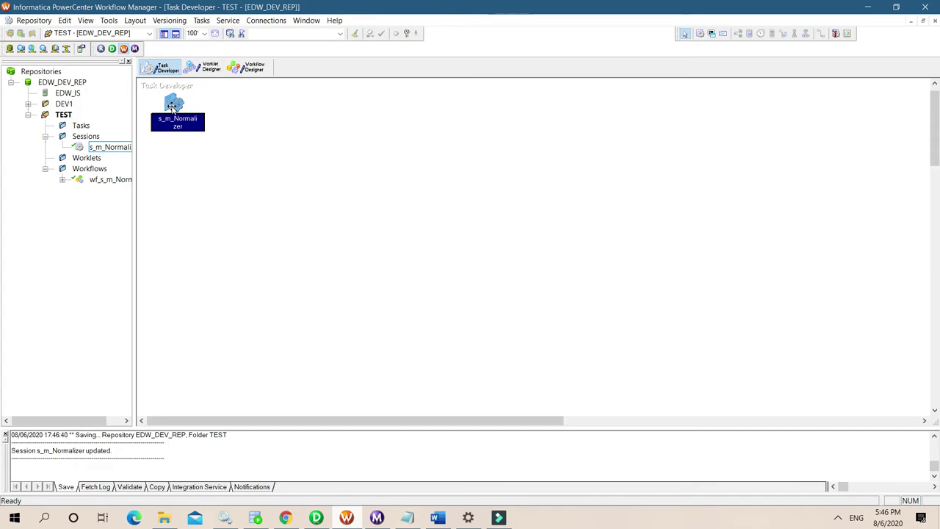
Step: Enable the Truncate target table option for the NRM_TGT target in the s_m_Normalizer session and save the session
double_click(173, 105)
left_click(408, 119)
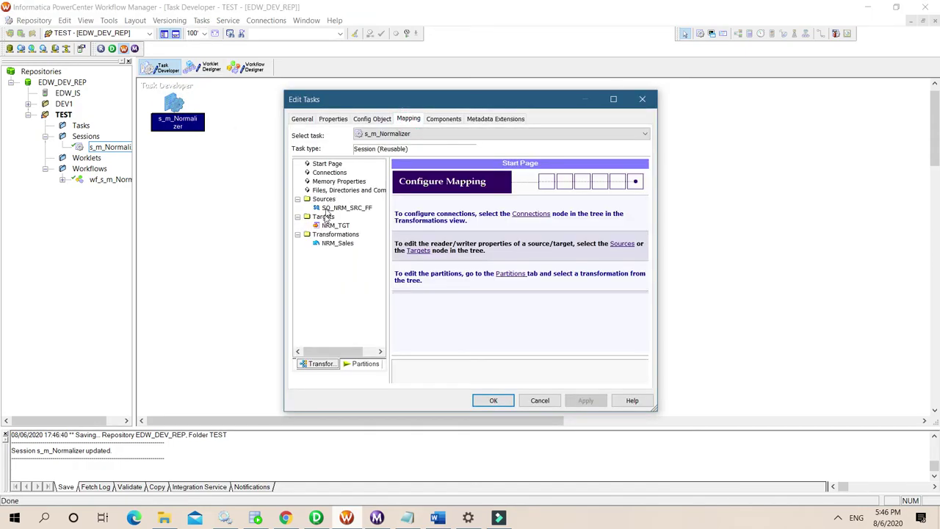
left_click(340, 226)
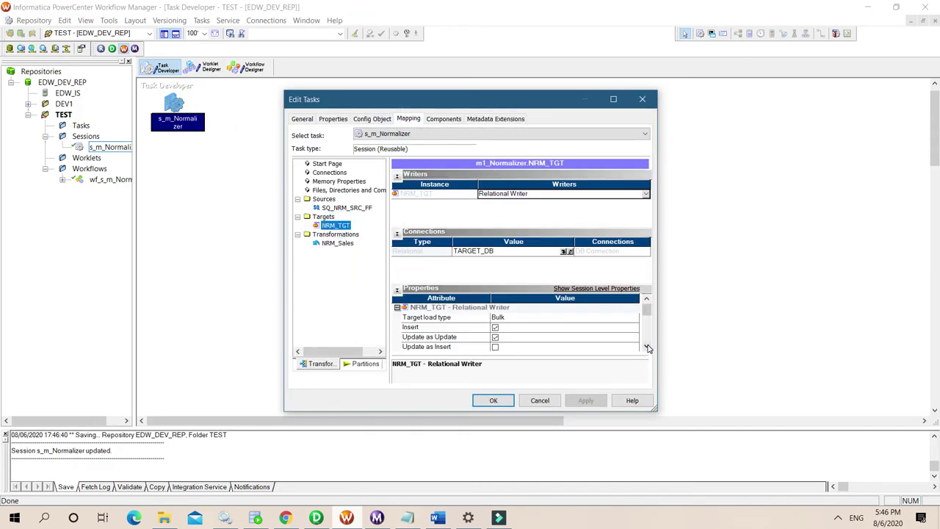
left_click(647, 347)
left_click(648, 347)
left_click(496, 337)
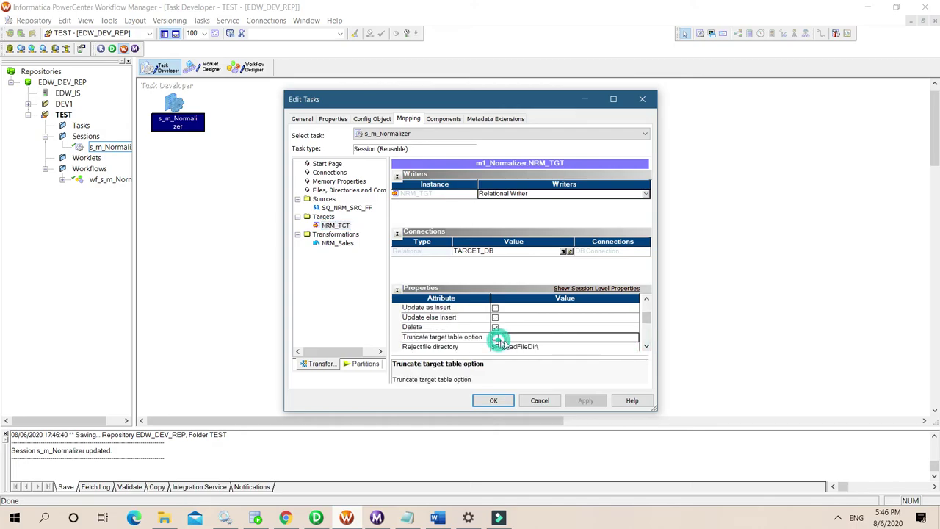
left_click(496, 337)
left_click(585, 400)
left_click(493, 401)
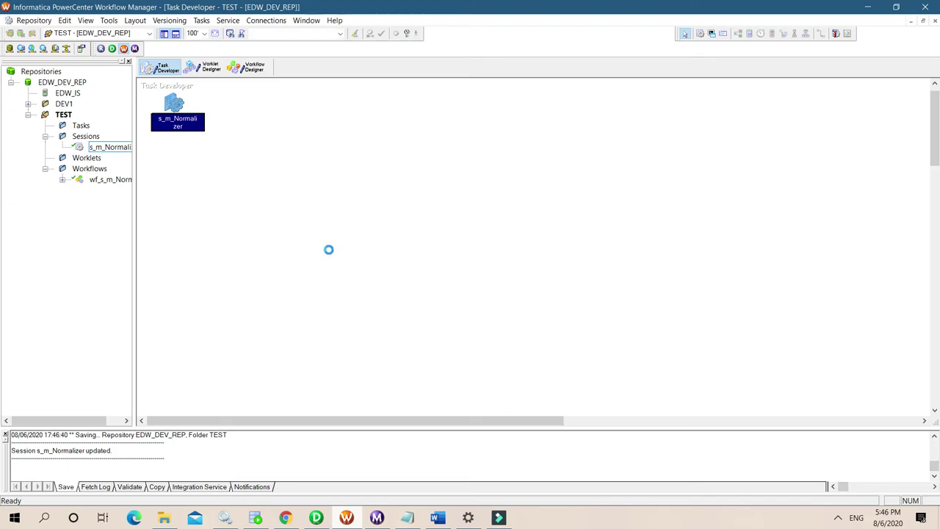
Step: Validate the wf_s_m_Normalizer workflow and start it
left_click(250, 65)
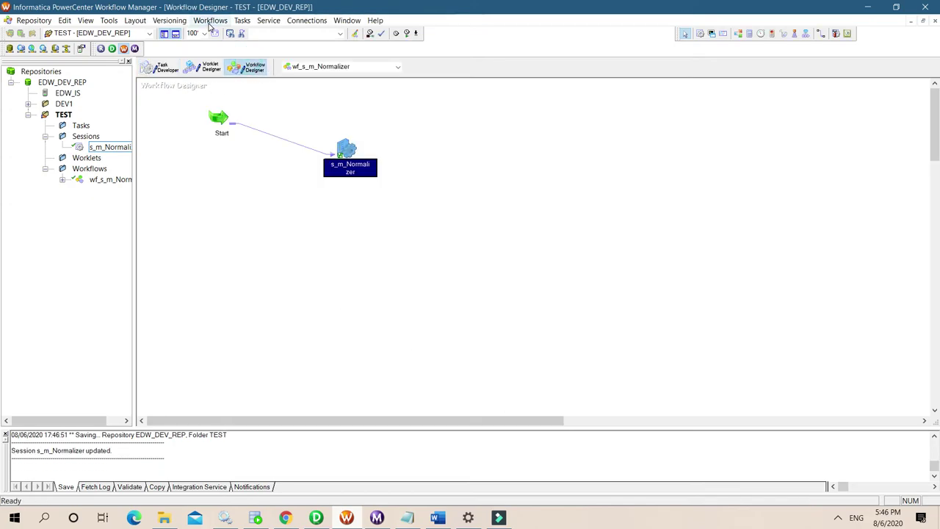
left_click(212, 20)
left_click(211, 130)
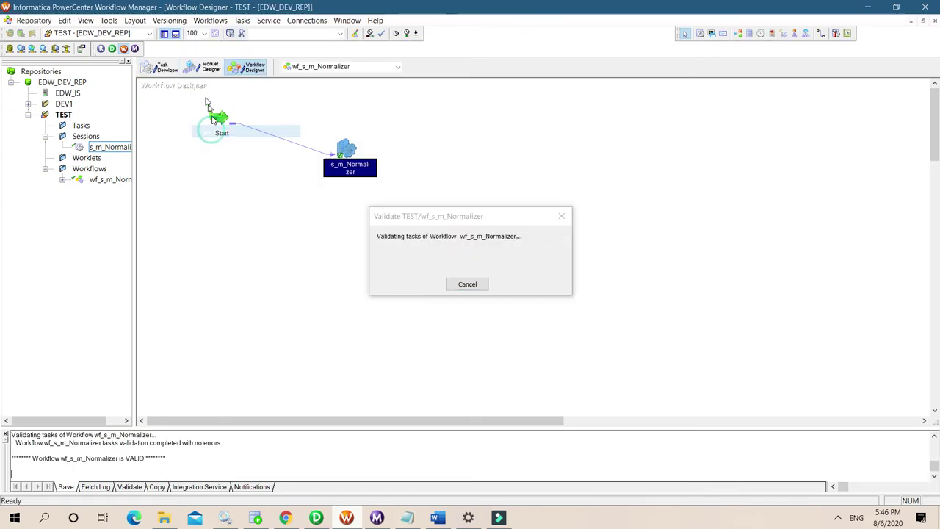
left_click(210, 20)
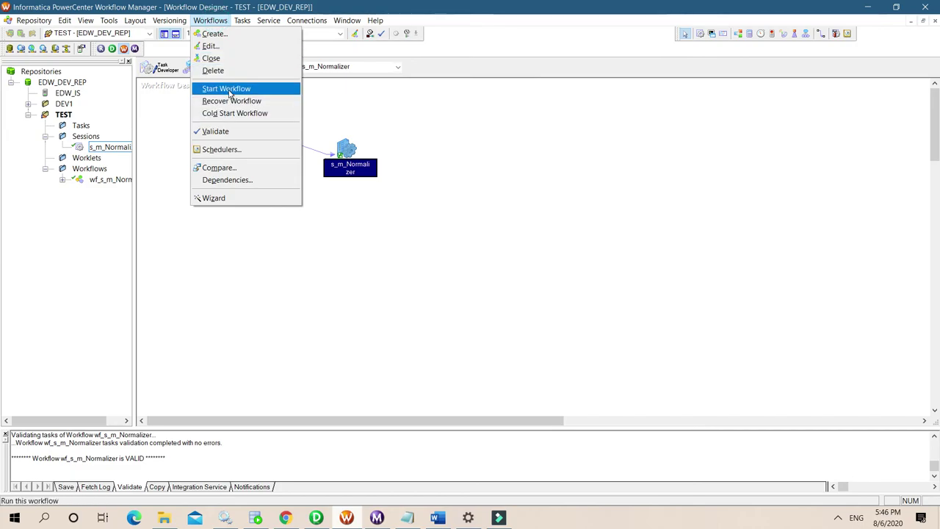
left_click(229, 89)
Step: Switch to Workflow Monitor and show the run properties of the newest s_m_Normalizer run
left_click(377, 518)
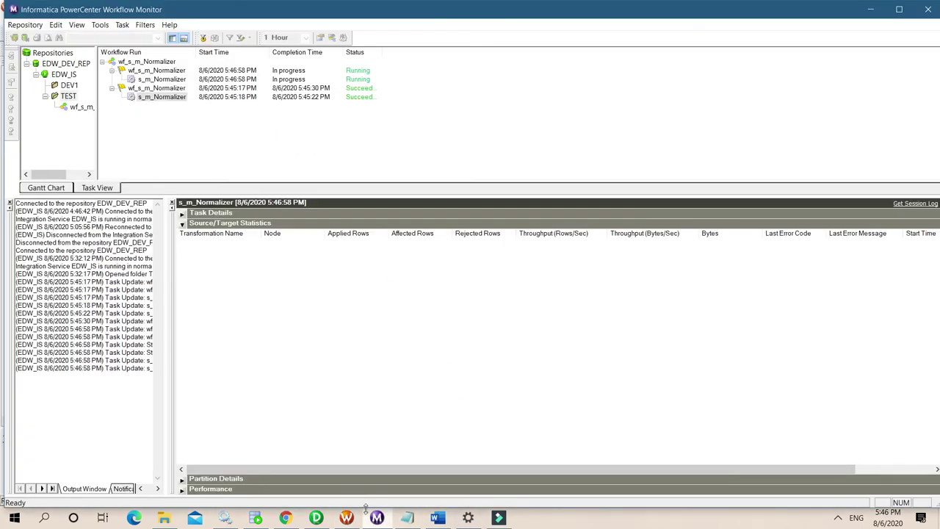
right_click(161, 79)
left_click(205, 223)
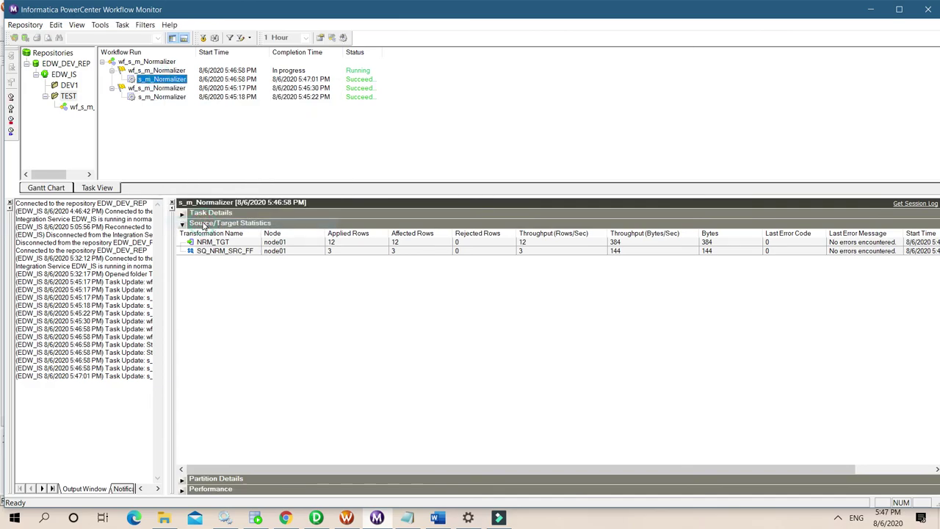
Step: Switch to SQL Developer and run SELECT * FROM NRM_TGT again to check the reloaded QTR values
left_click(256, 518)
left_click(321, 167)
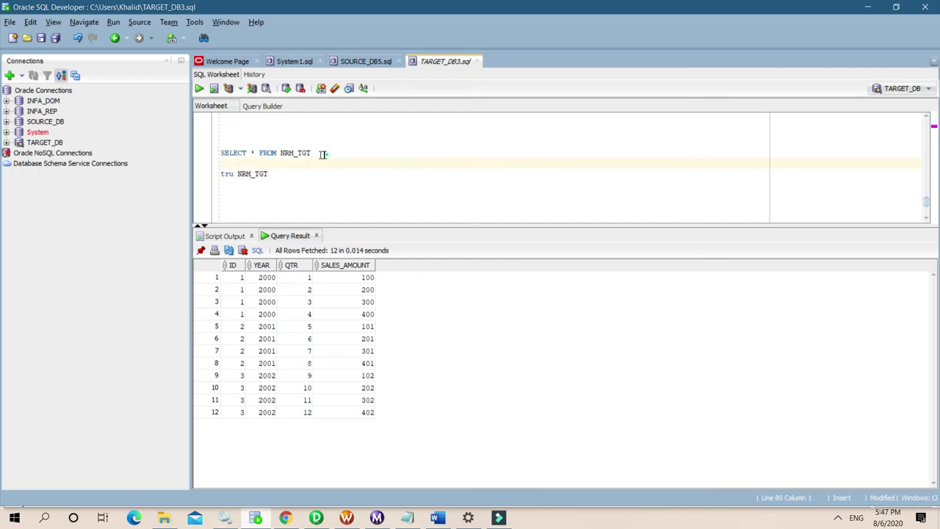
left_click_drag(317, 153, 220, 153)
left_click(199, 89)
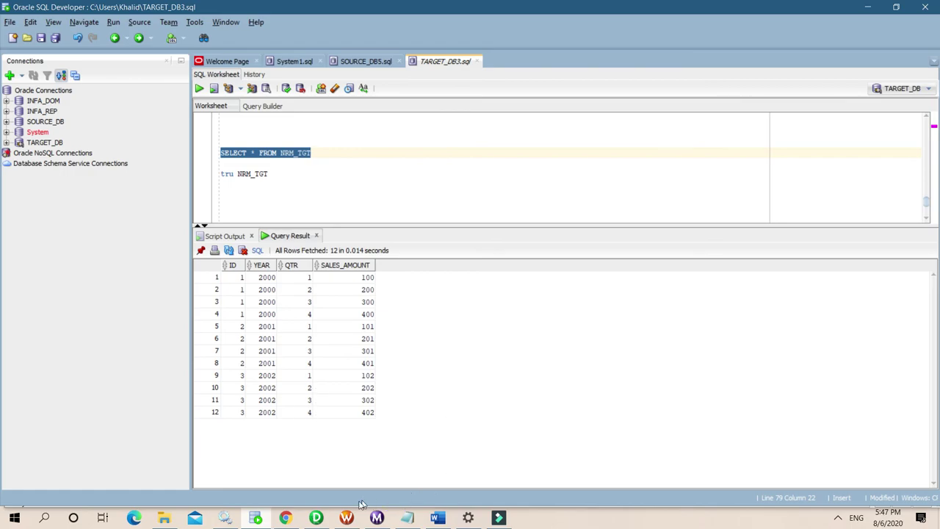
Step: Switch back to Designer to review the port links of the m1_Normalizer mapping
left_click(317, 517)
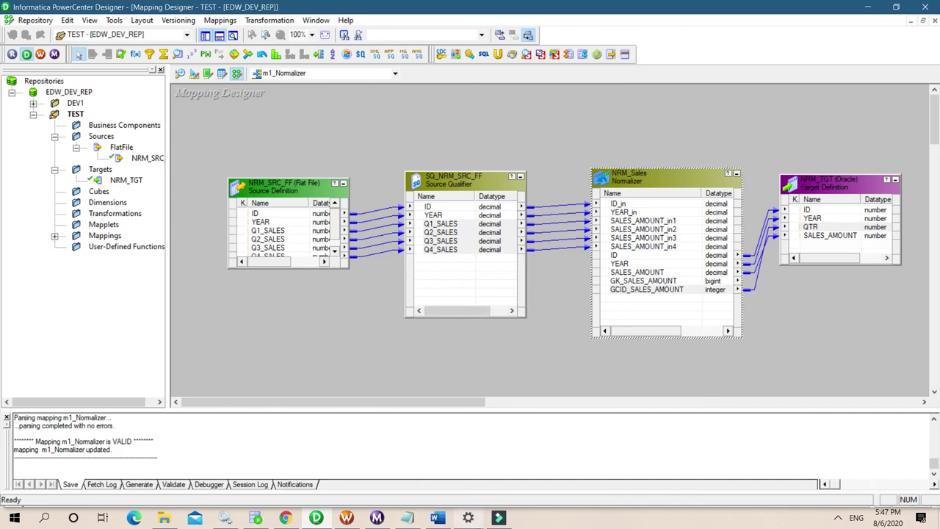
key("super+s")
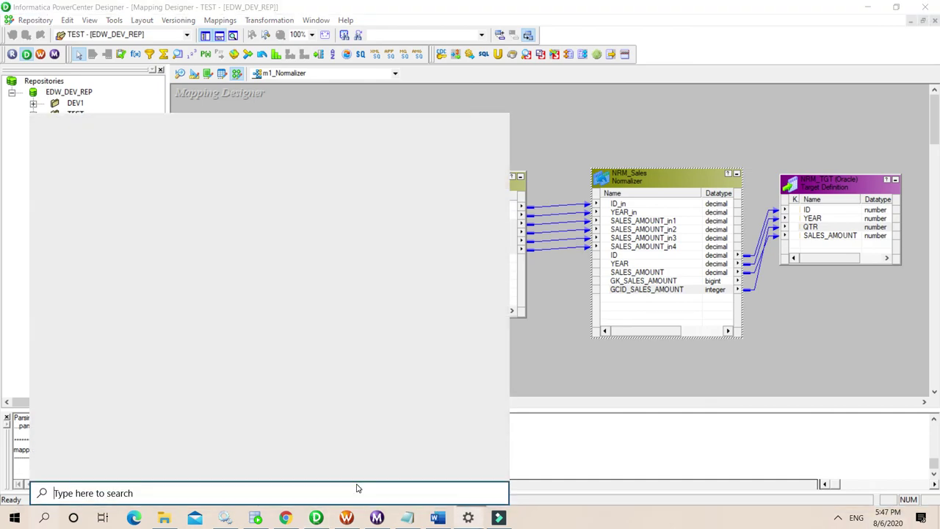